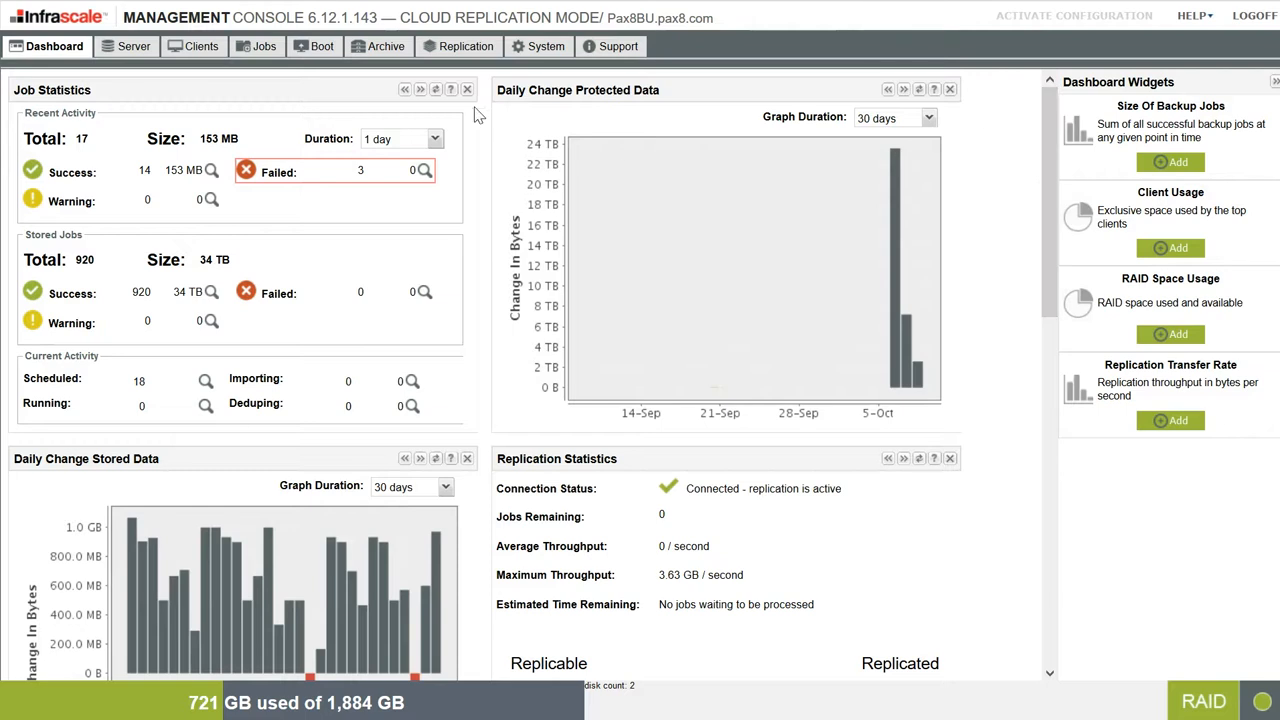
- Look over the VMware clients, the downloadable client software and the Hyper-V connections, ending on the VMware virtual machine list
click(195, 47)
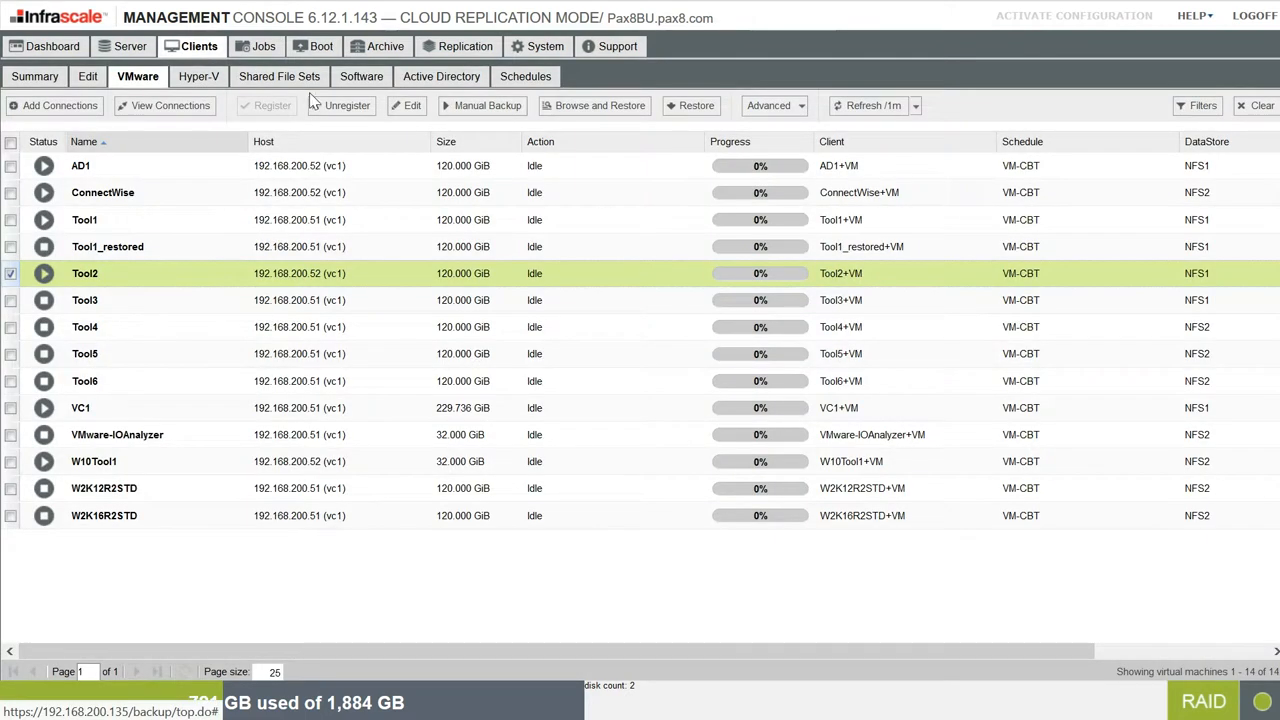
click(364, 78)
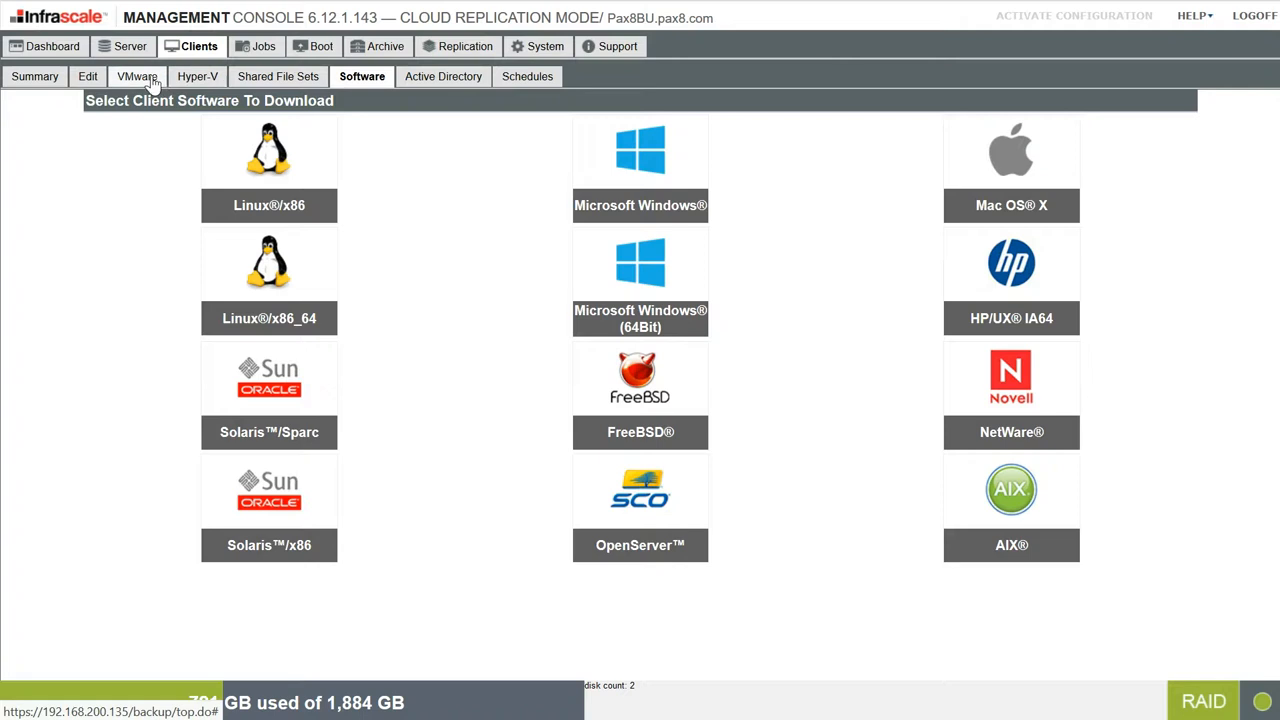
click(193, 82)
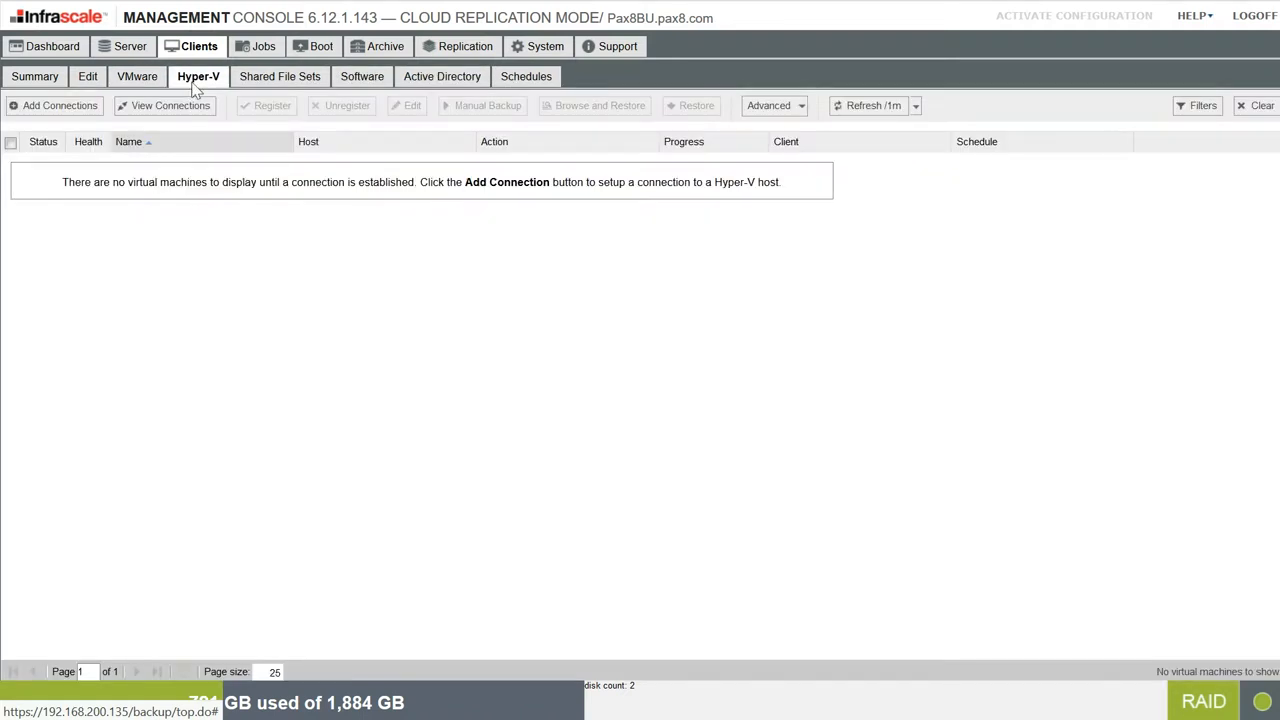
click(145, 85)
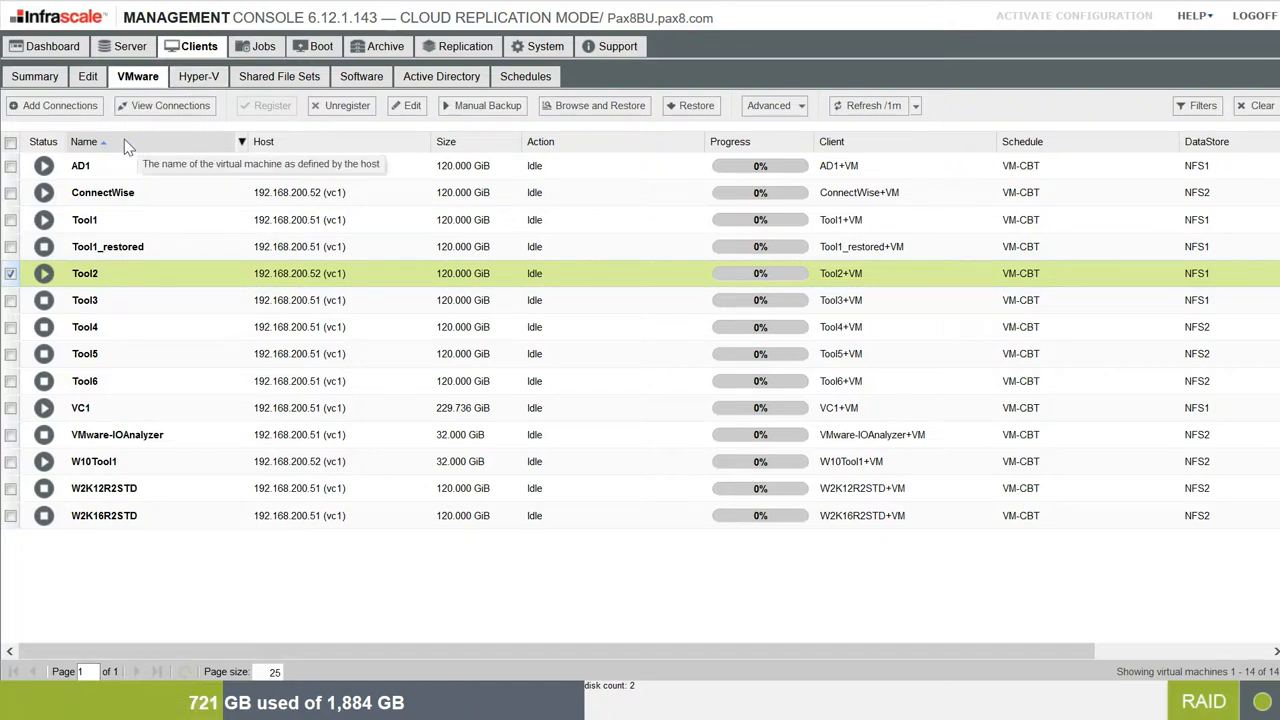
- Examine which actions are available for the ConnectWise virtual machine in the VMware list
click(84, 108)
click(84, 108)
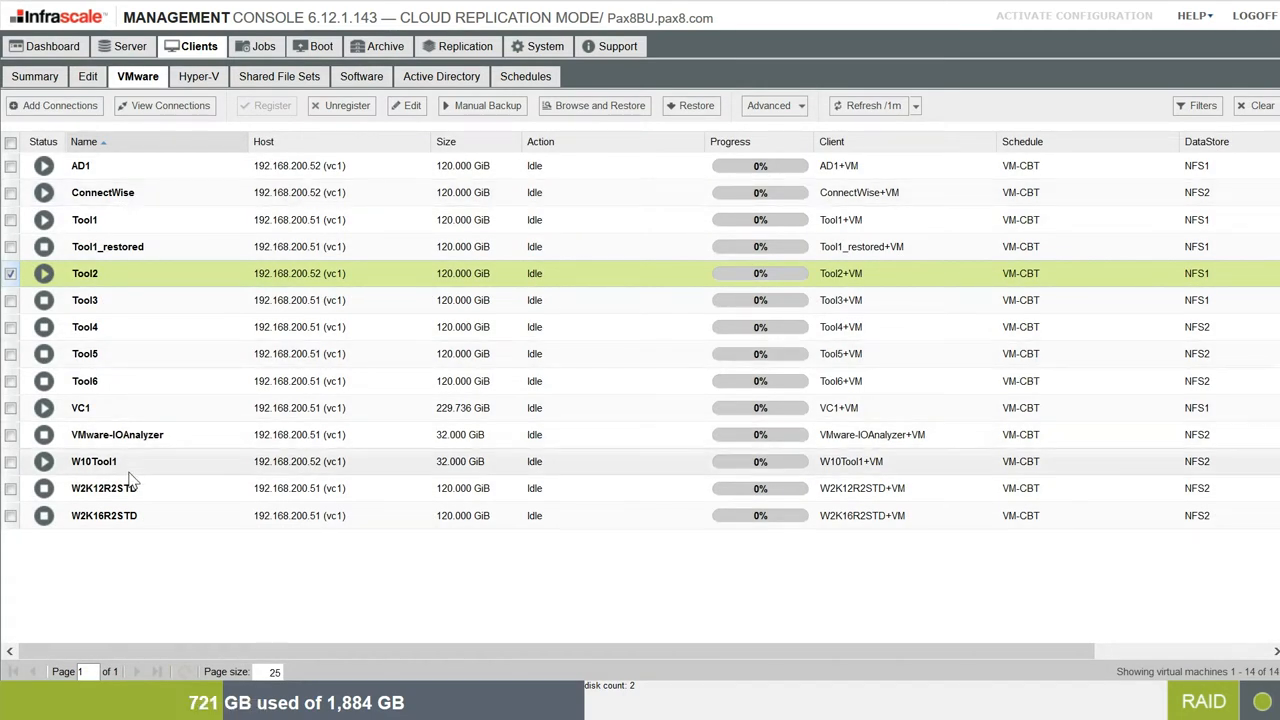
right_click(139, 200)
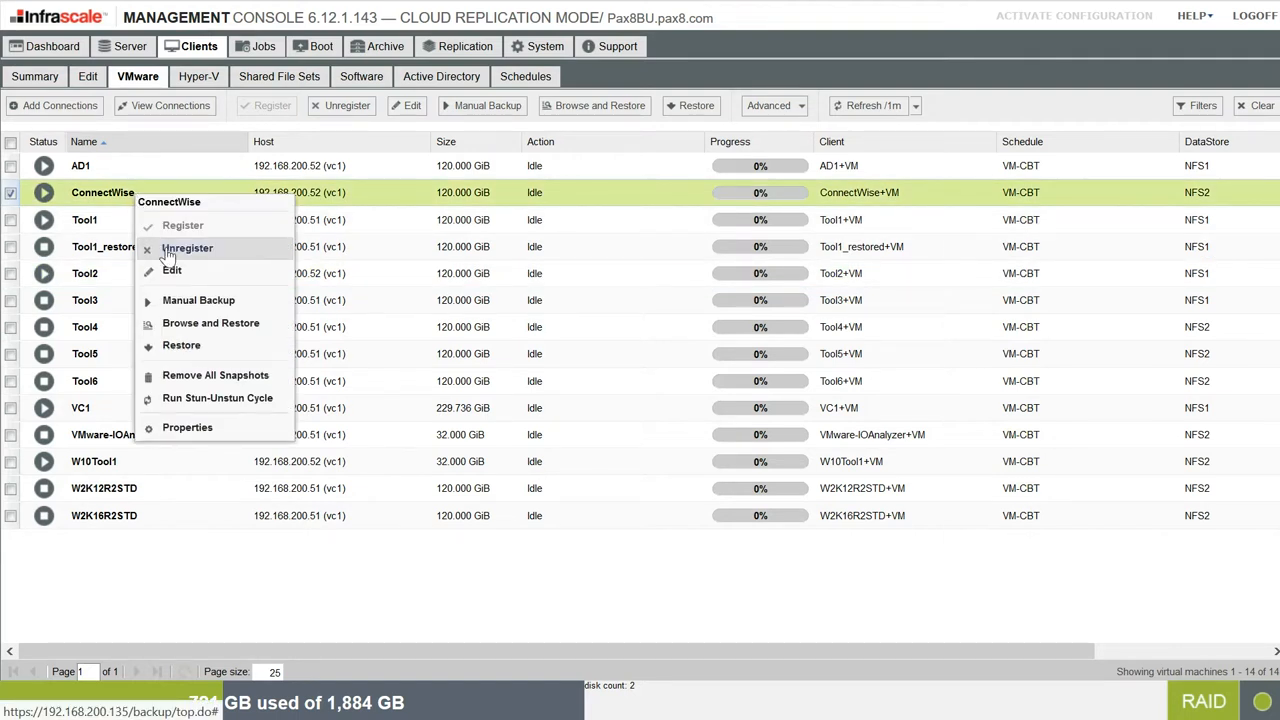
double_click(92, 200)
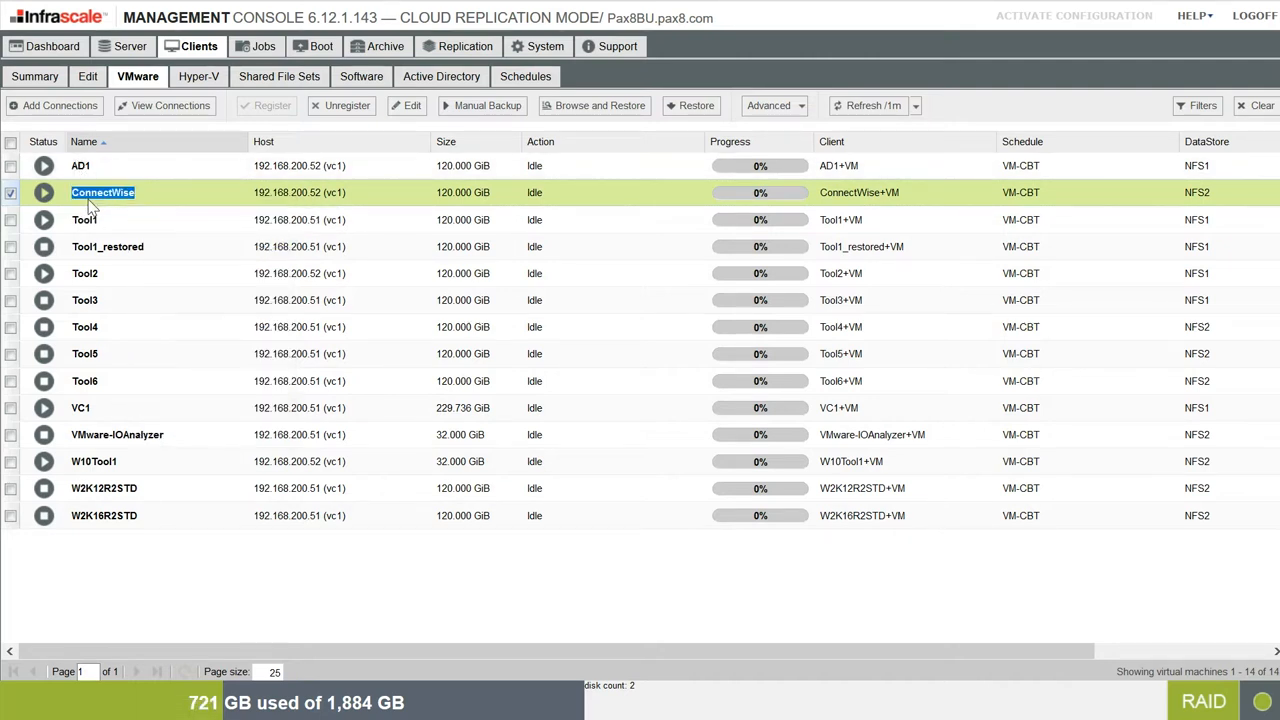
- Start a restore of the Tool2 virtual machine from its 04-Oct-17 01:00:02 backup job
double_click(90, 283)
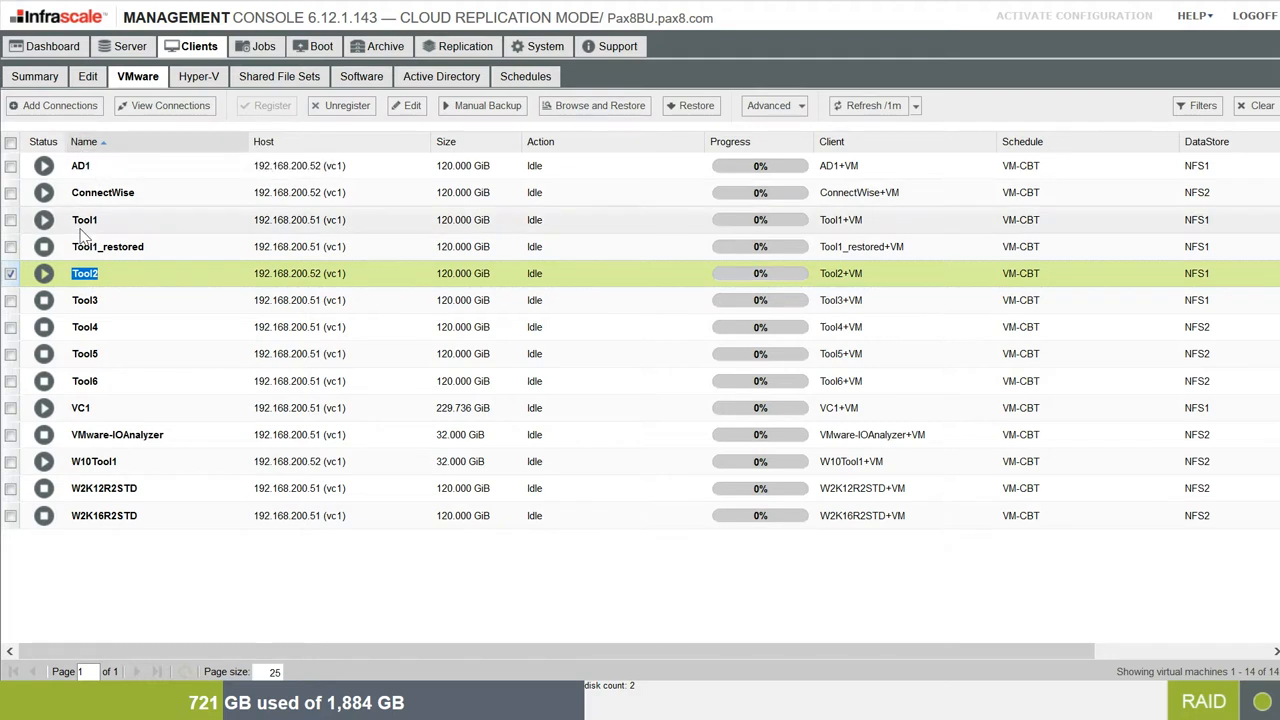
right_click(100, 285)
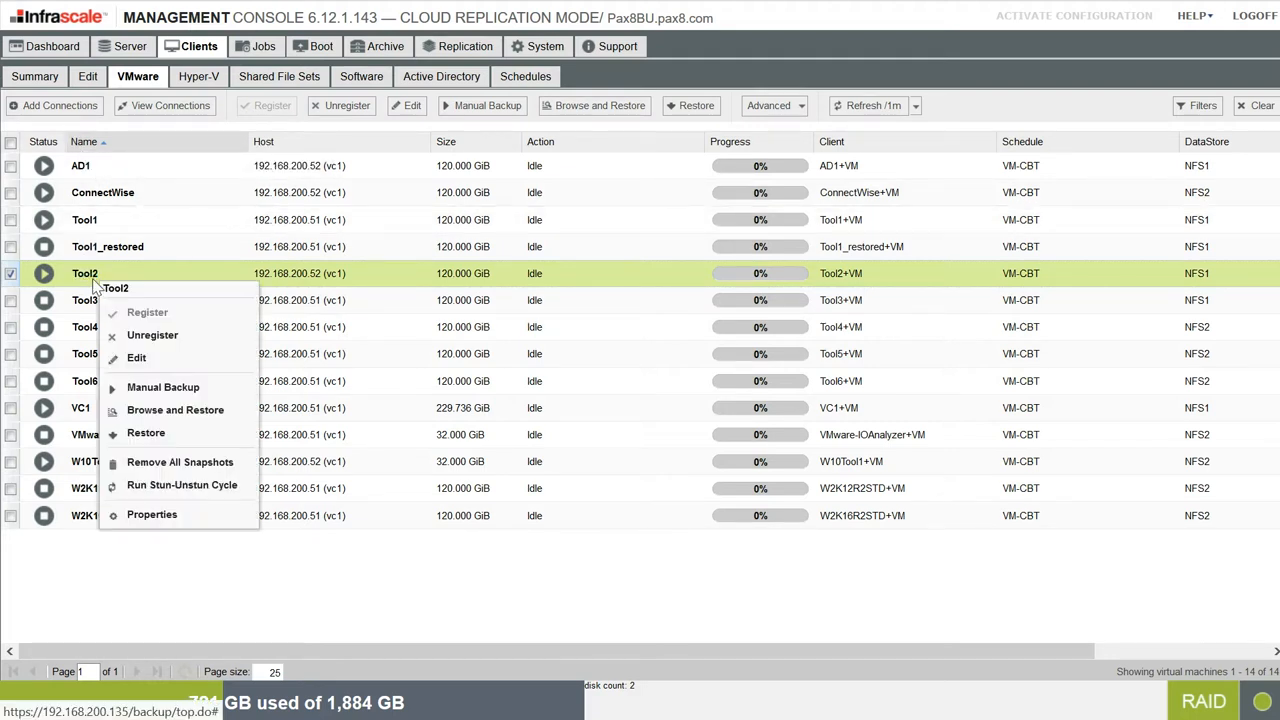
click(176, 436)
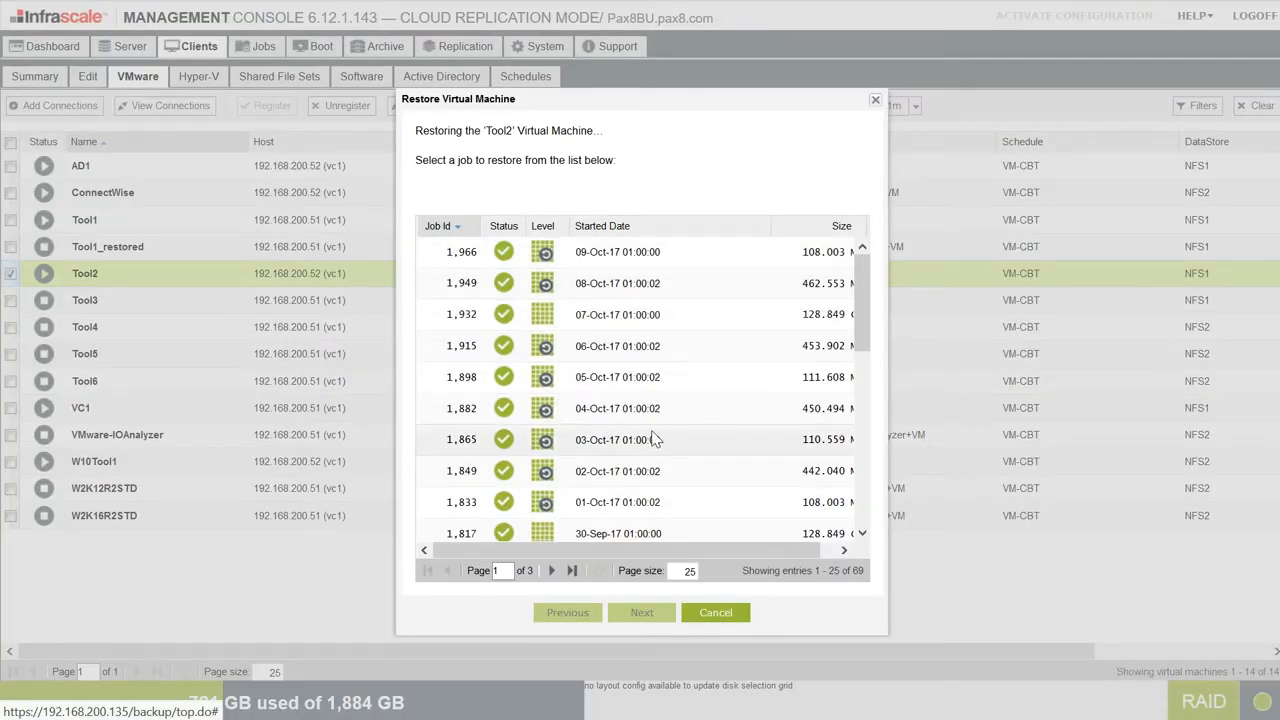
triple_click(632, 410)
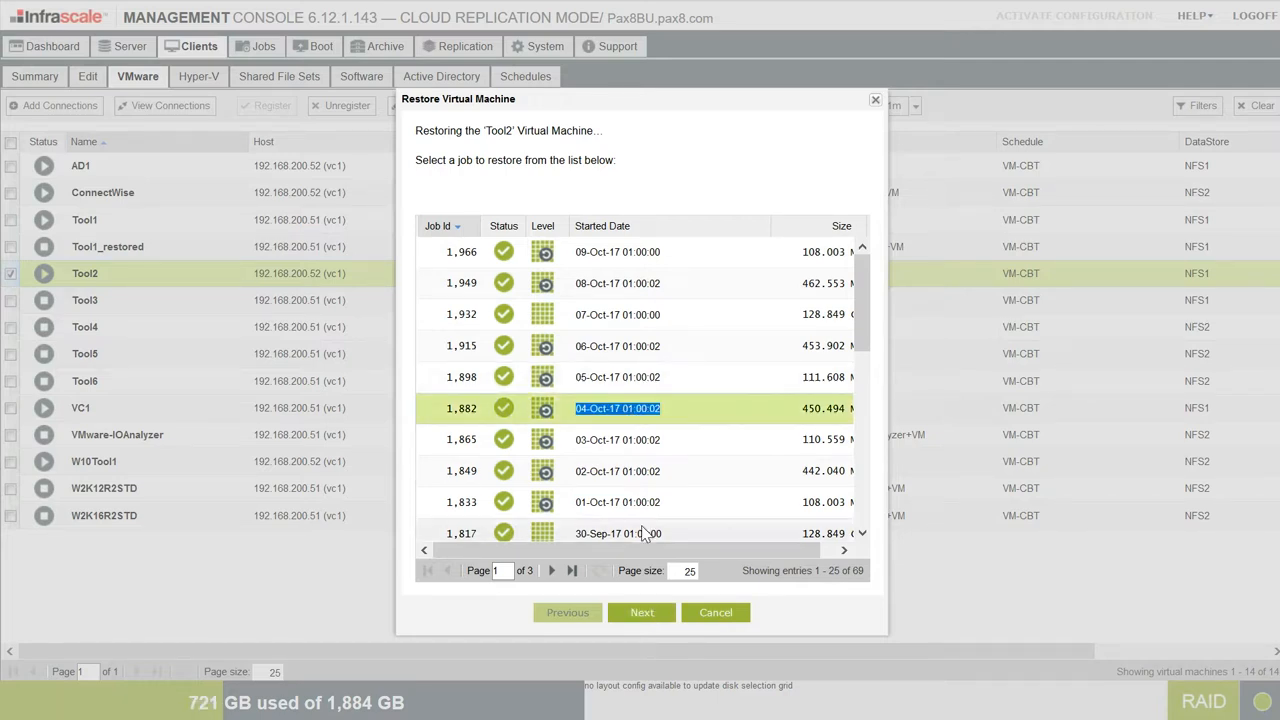
click(643, 614)
click(645, 615)
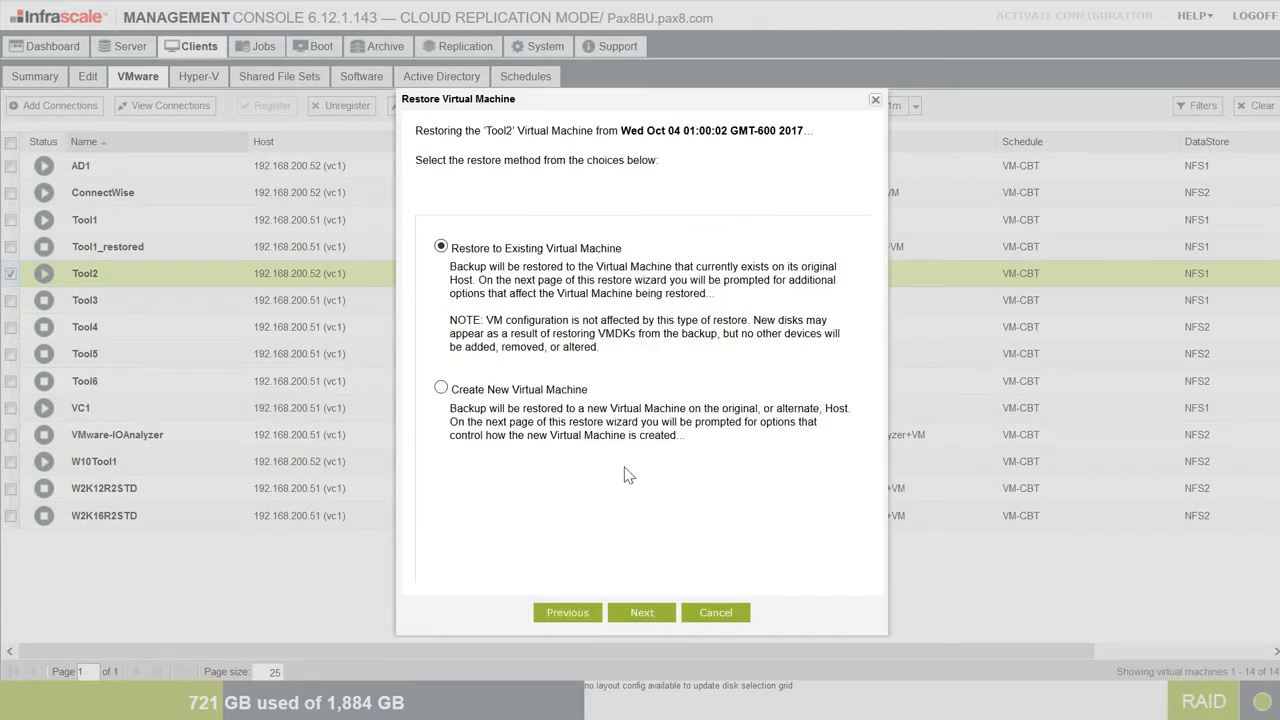
- Set up the restore as new virtual machine Tool2_restored on host 192.168.200.52 with existing datastores, and cancel at the final review
click(525, 395)
click(642, 617)
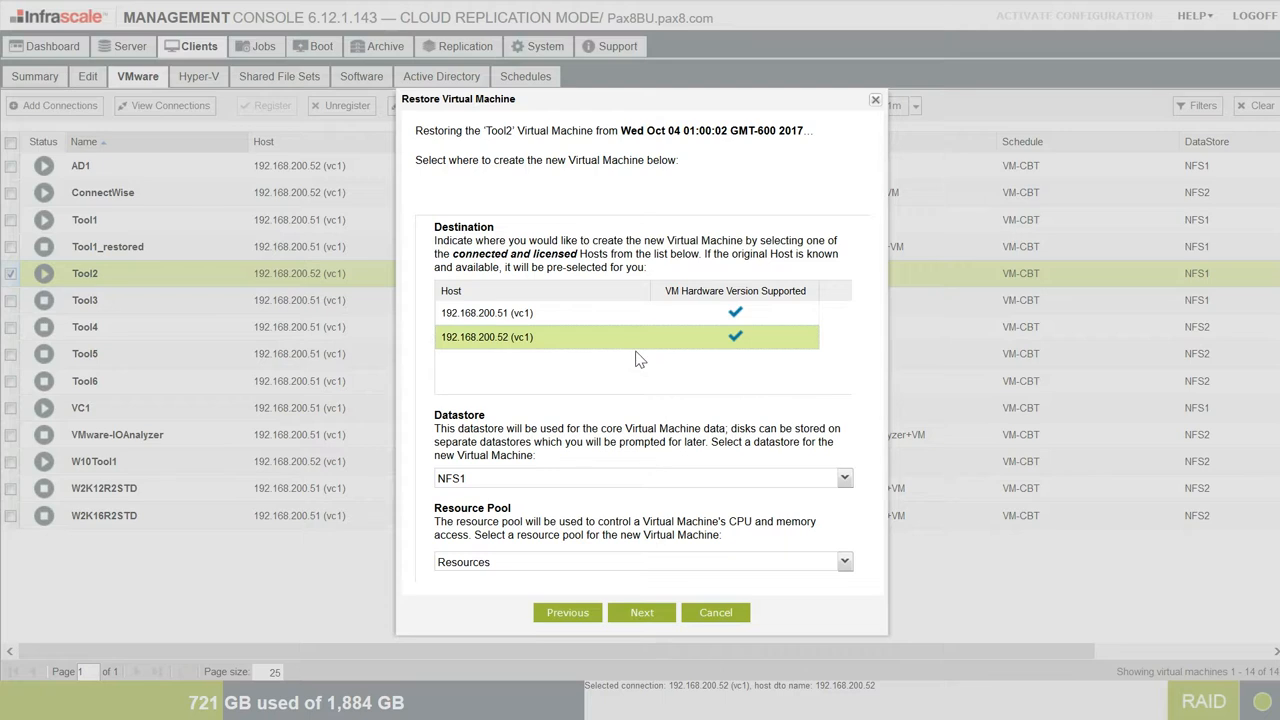
click(642, 613)
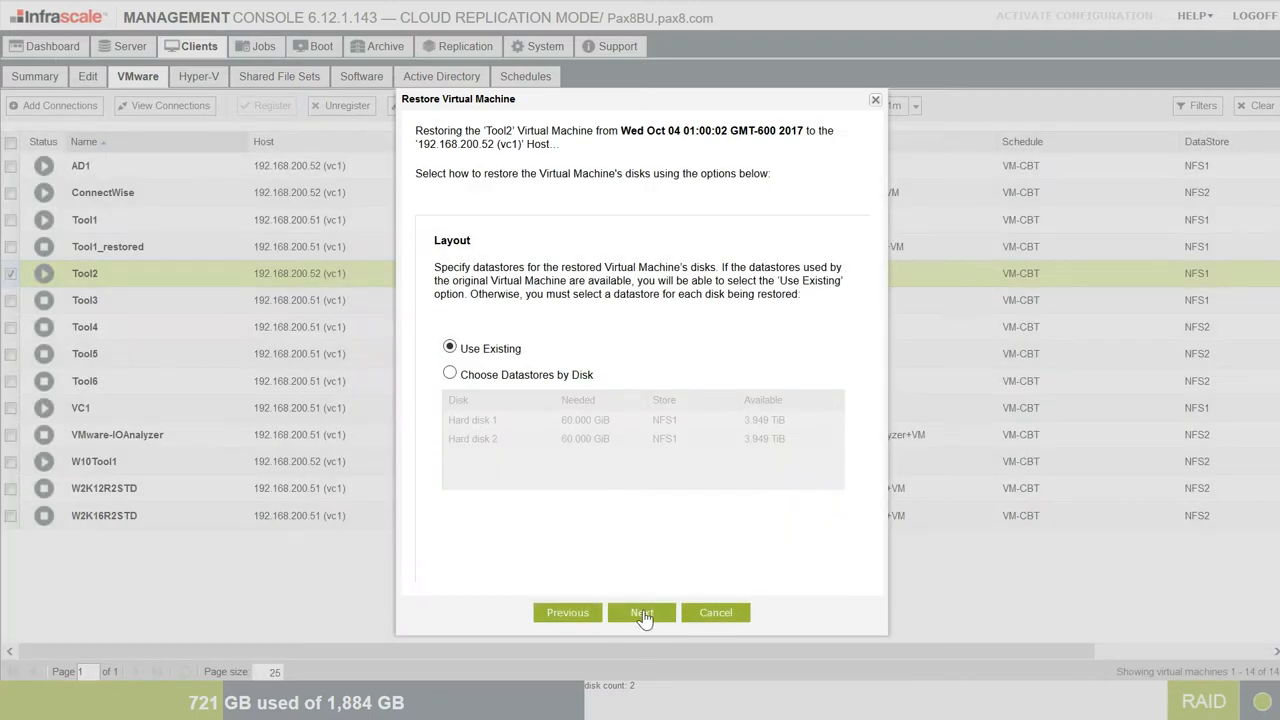
click(642, 612)
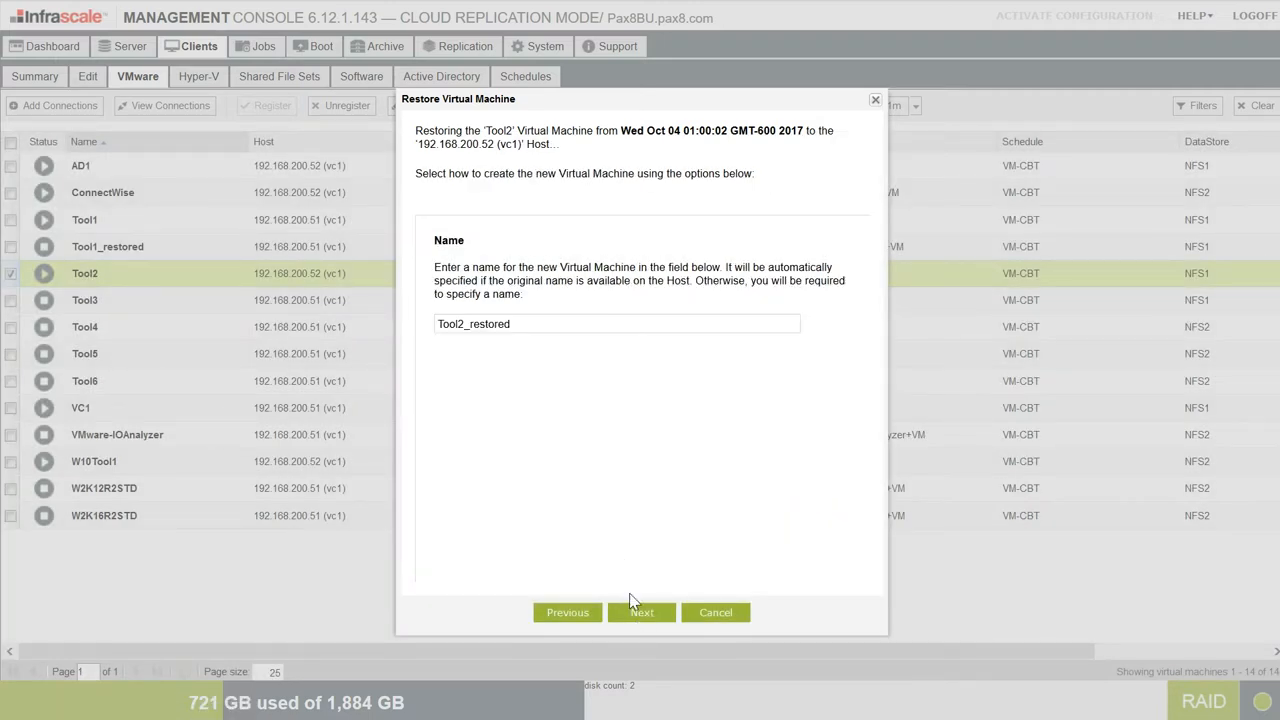
click(634, 614)
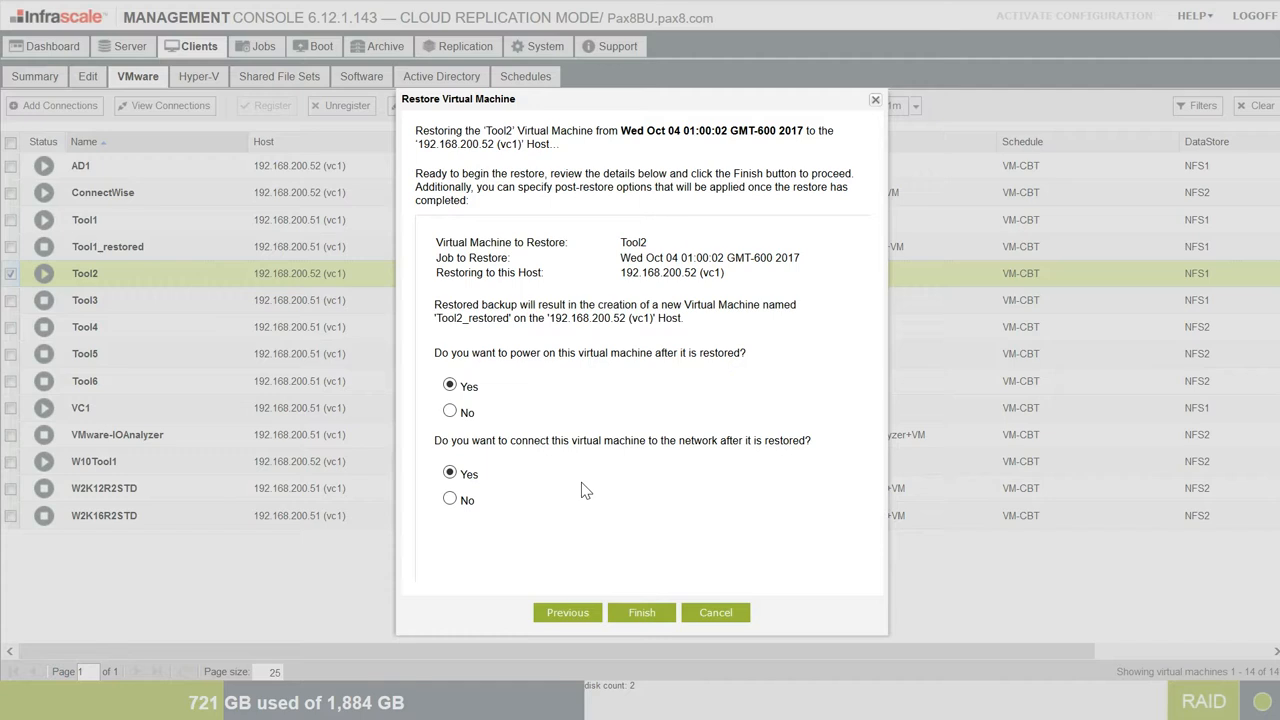
click(715, 614)
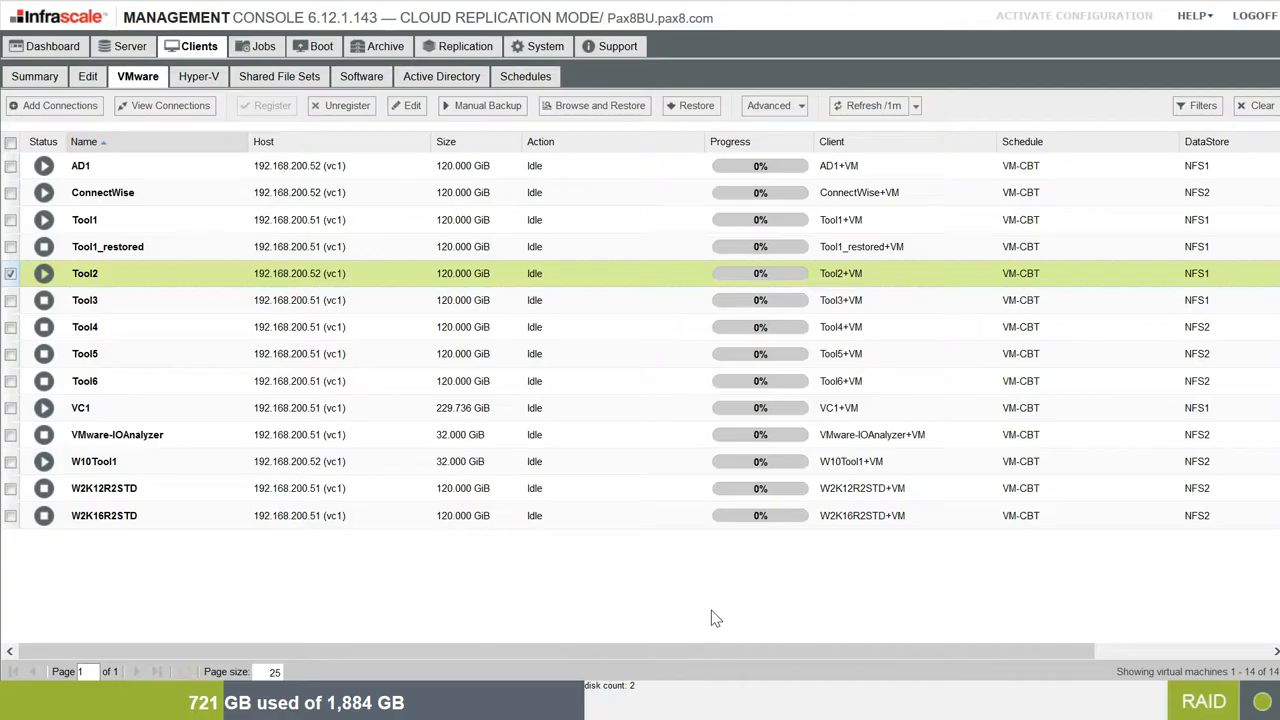
- Browse the contained files of Tool2's 04-Oct-17 01:00:02 backup job, using the full restore path option
right_click(168, 285)
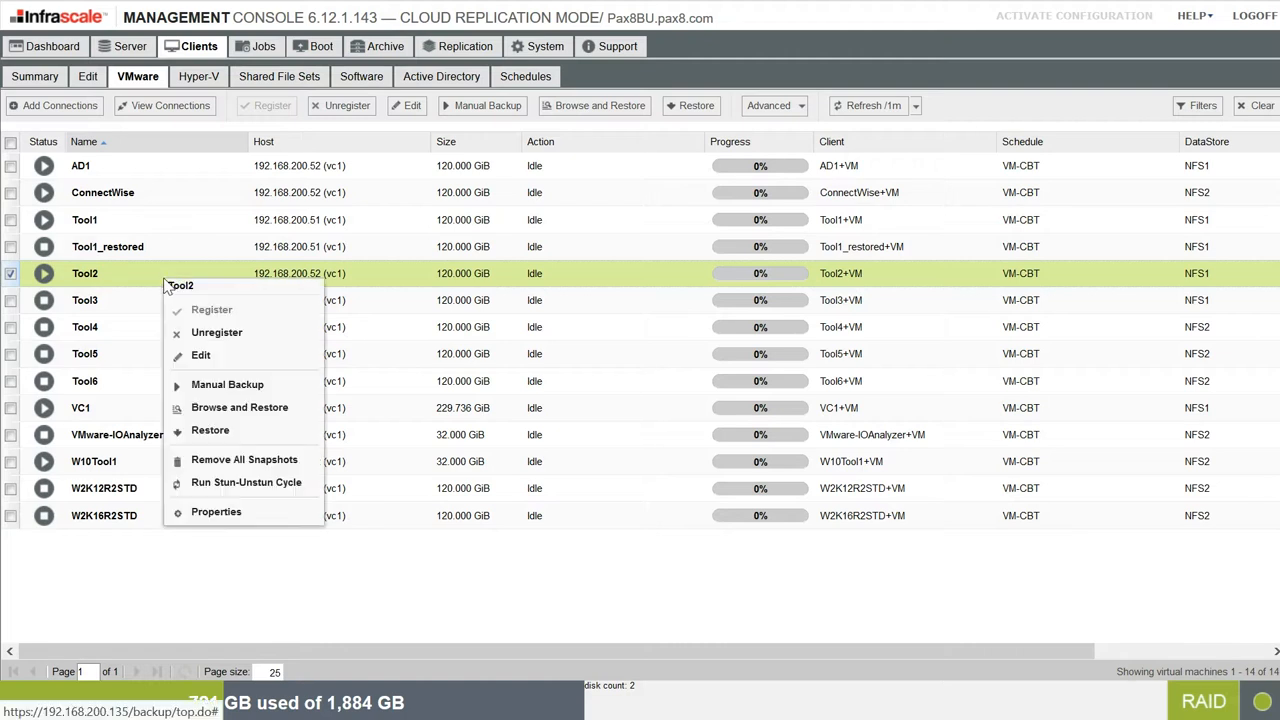
click(238, 408)
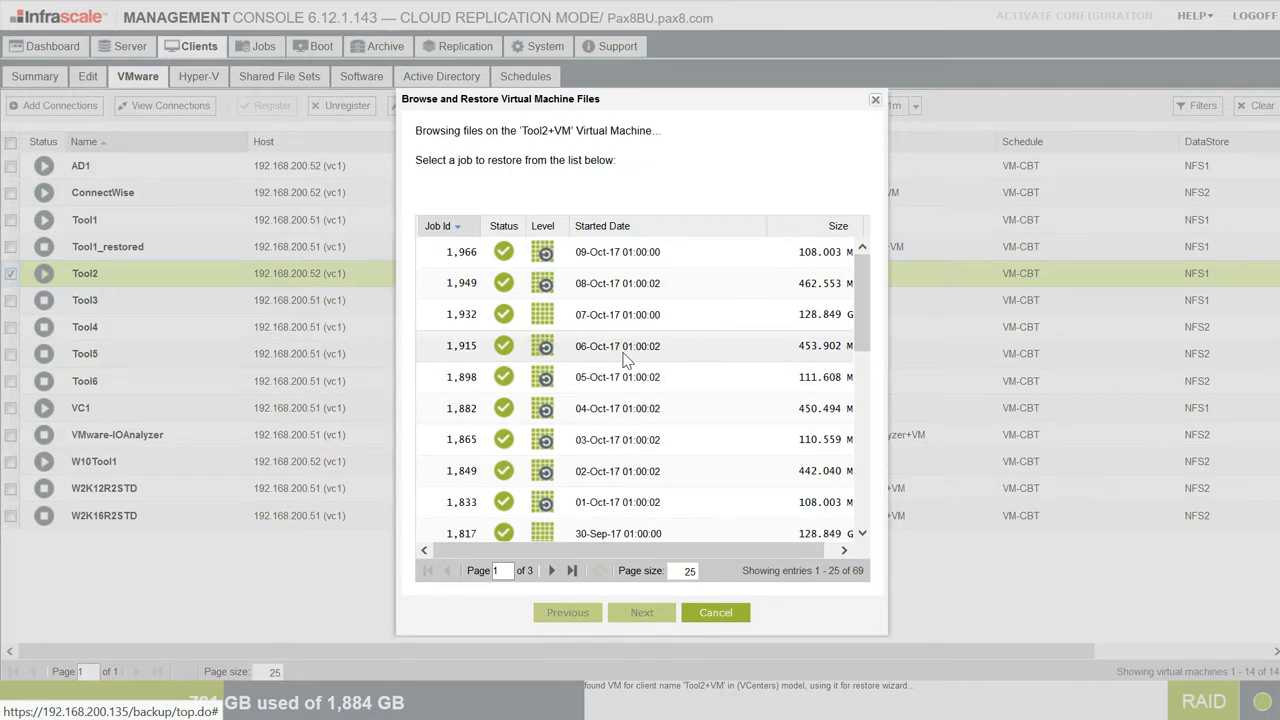
triple_click(620, 412)
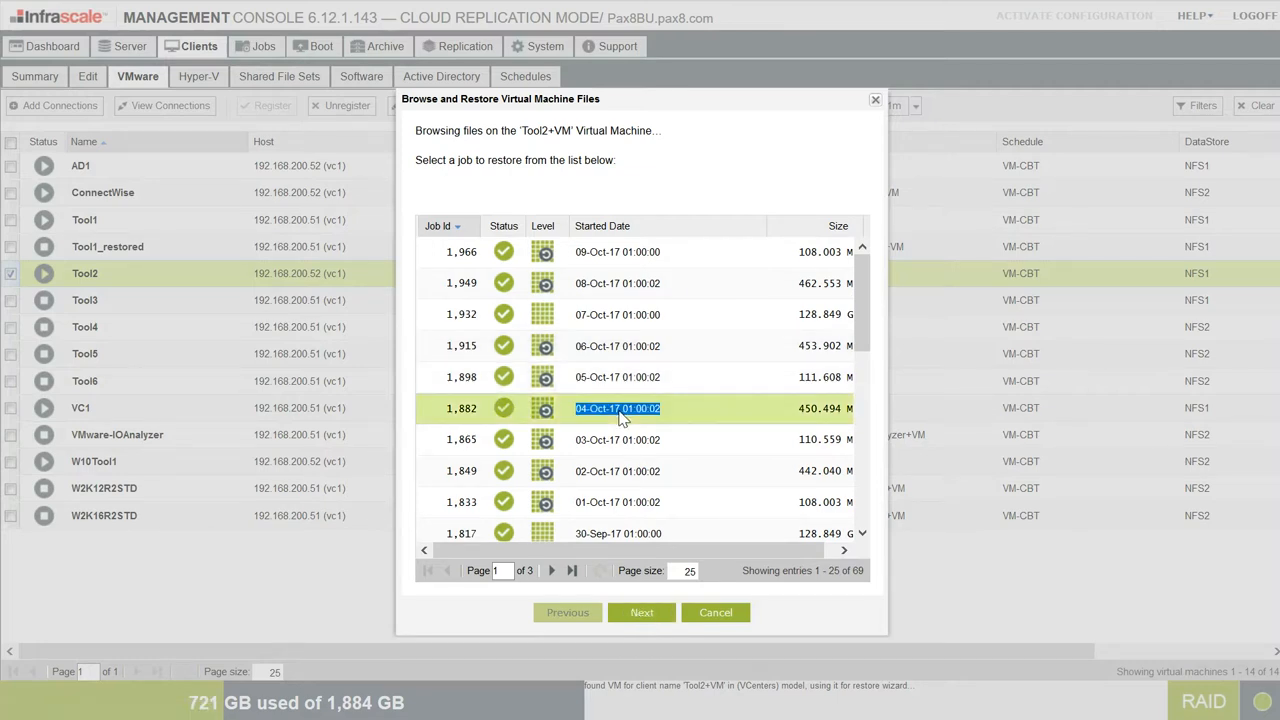
click(642, 612)
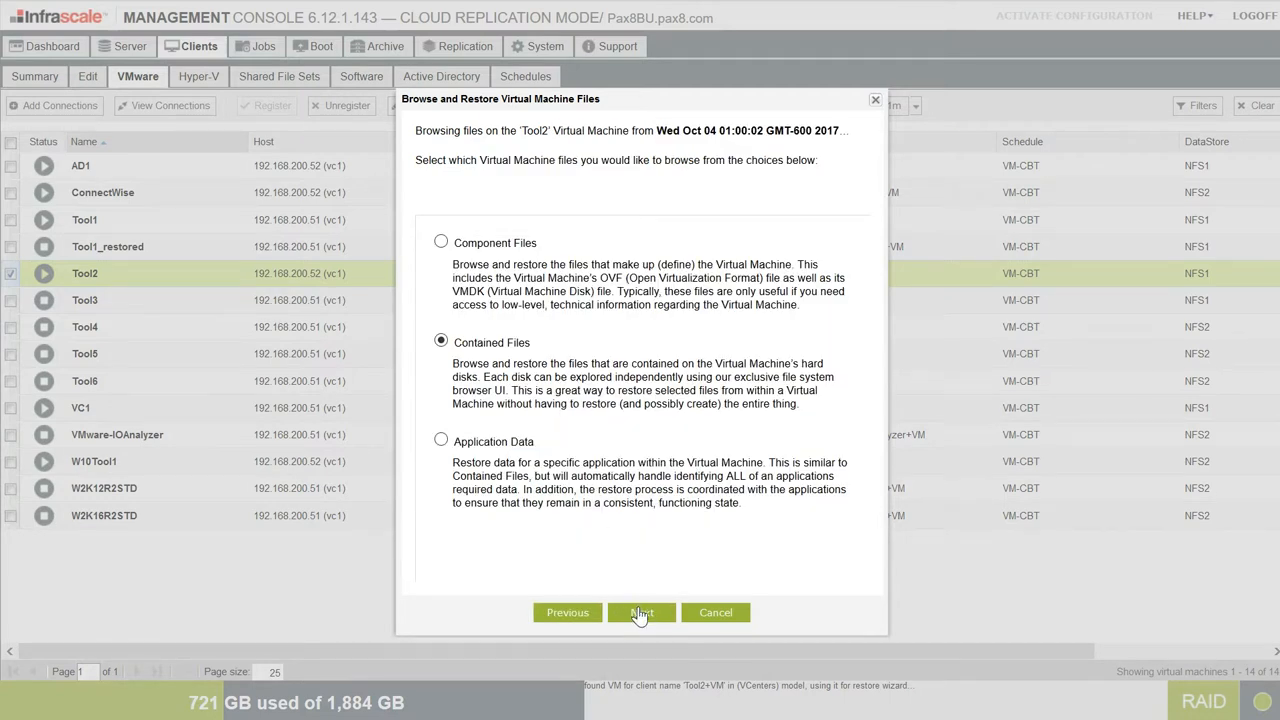
click(640, 613)
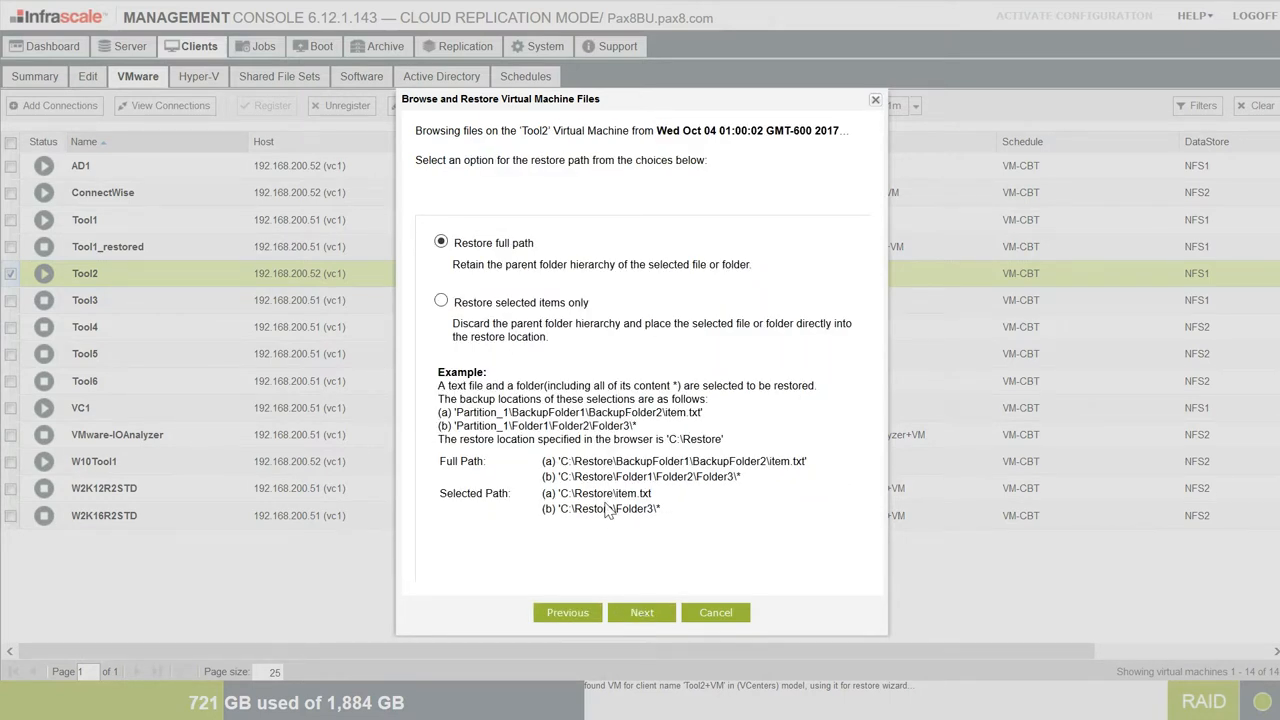
click(646, 616)
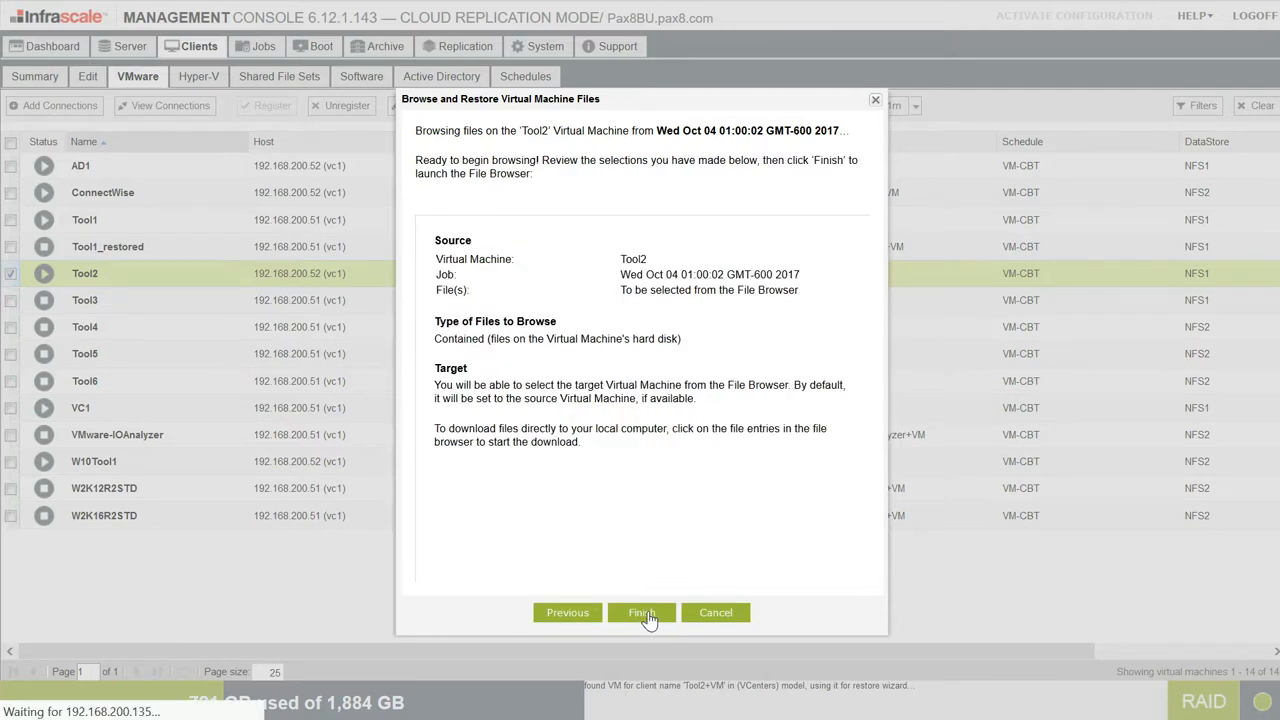
click(647, 613)
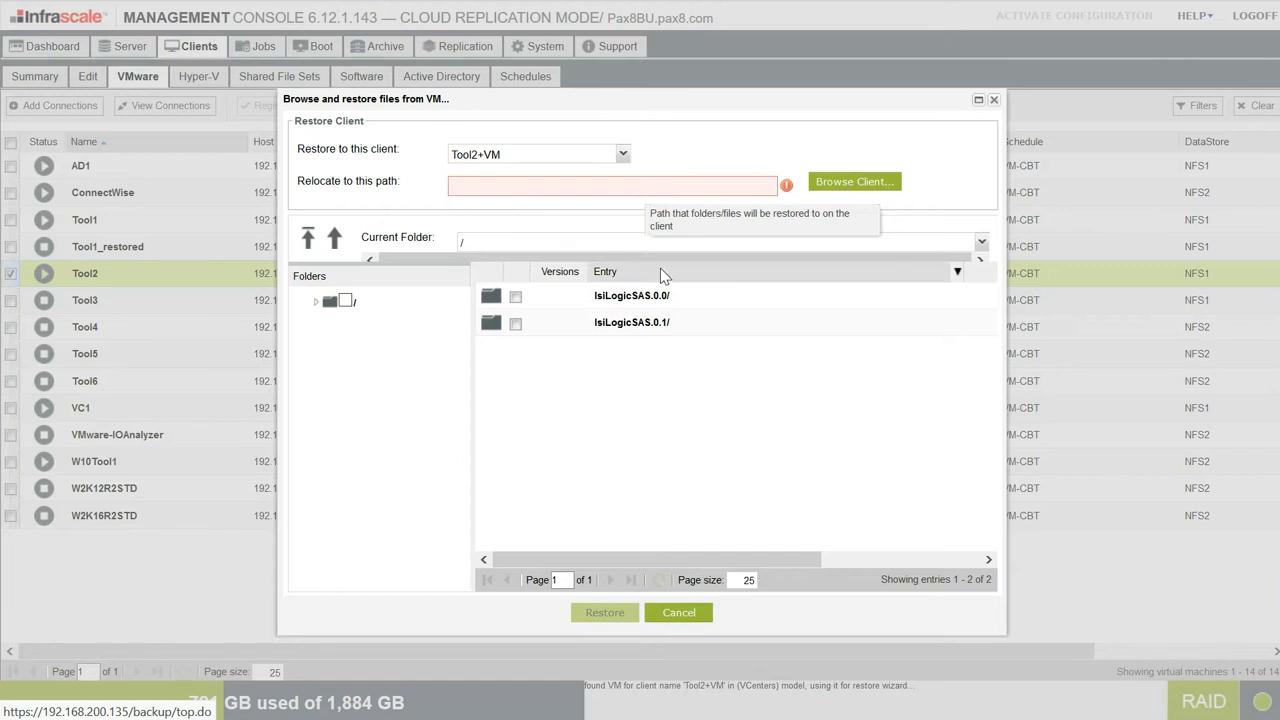
- Browse the backup to Partition_3/System Volume Information on the first disk, request tracking.log, and cancel both the download and the file restore
double_click(646, 297)
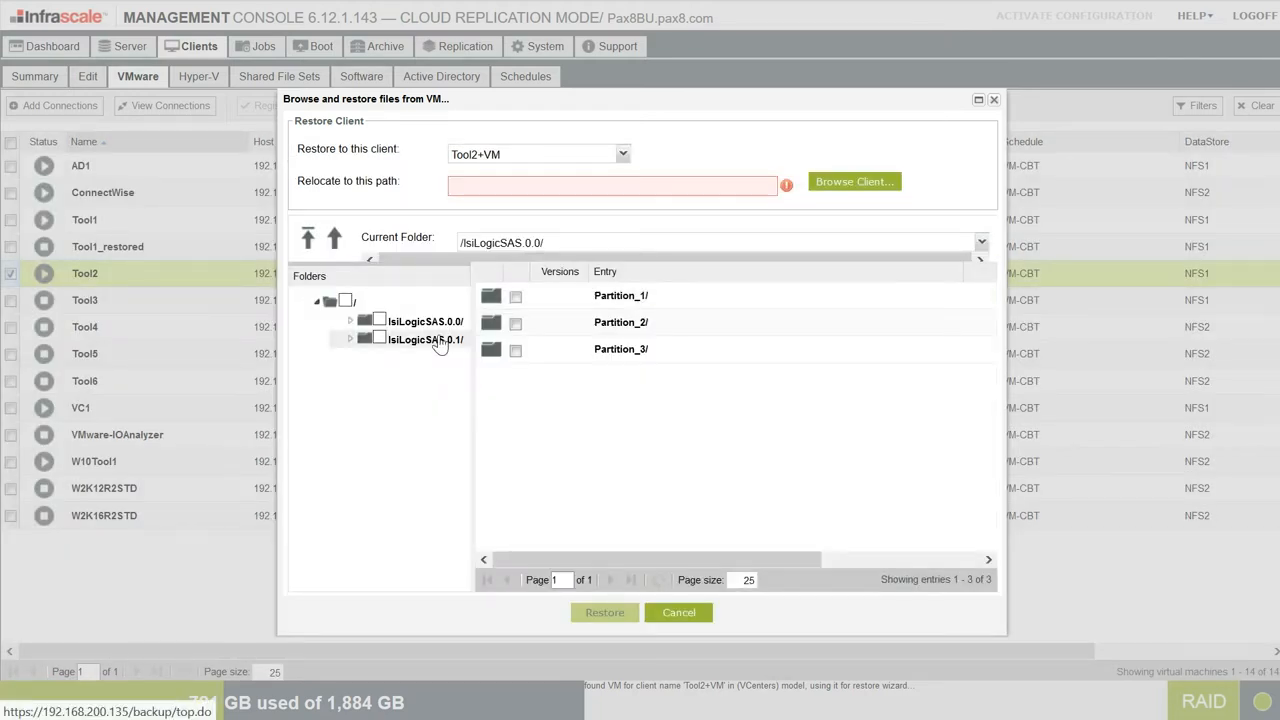
double_click(610, 352)
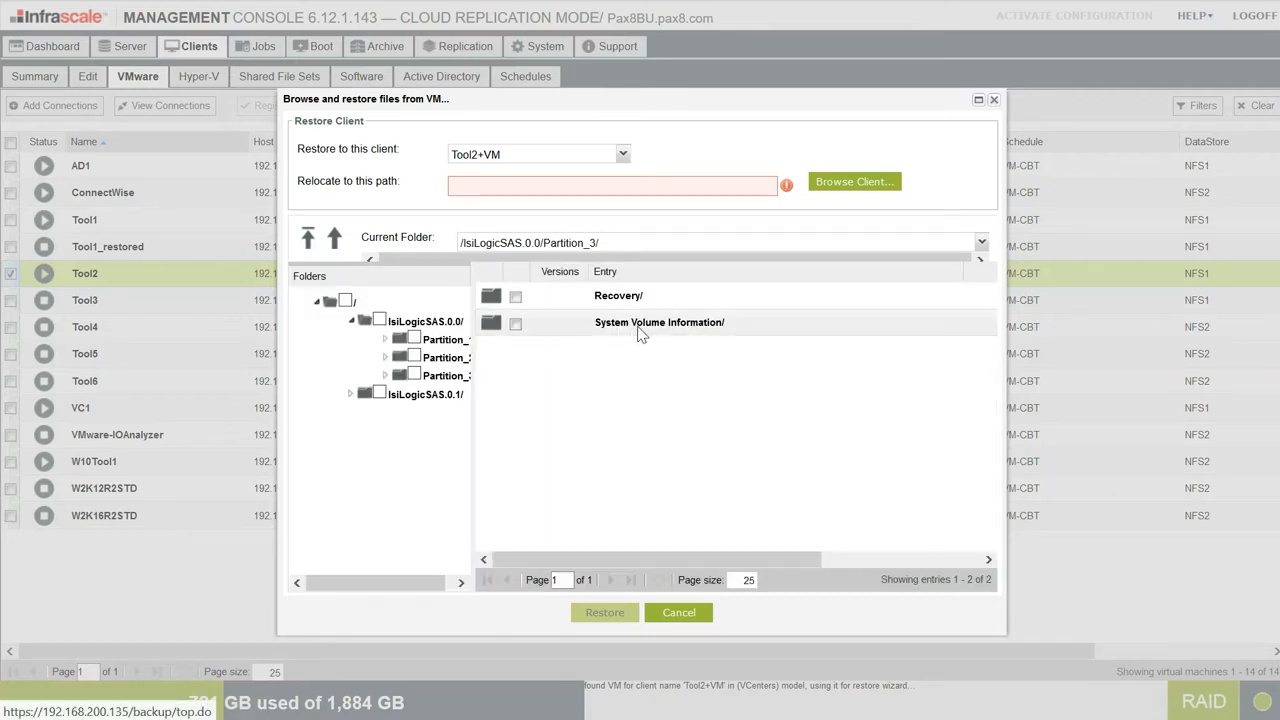
double_click(641, 323)
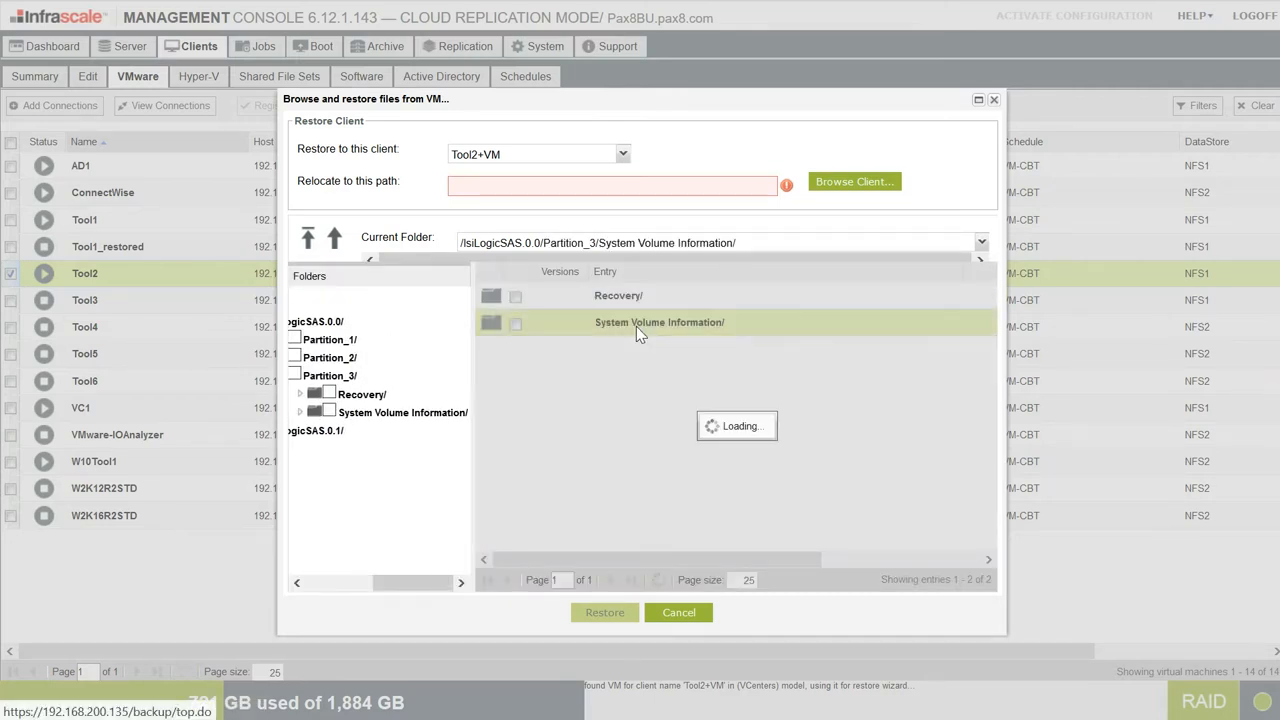
click(621, 297)
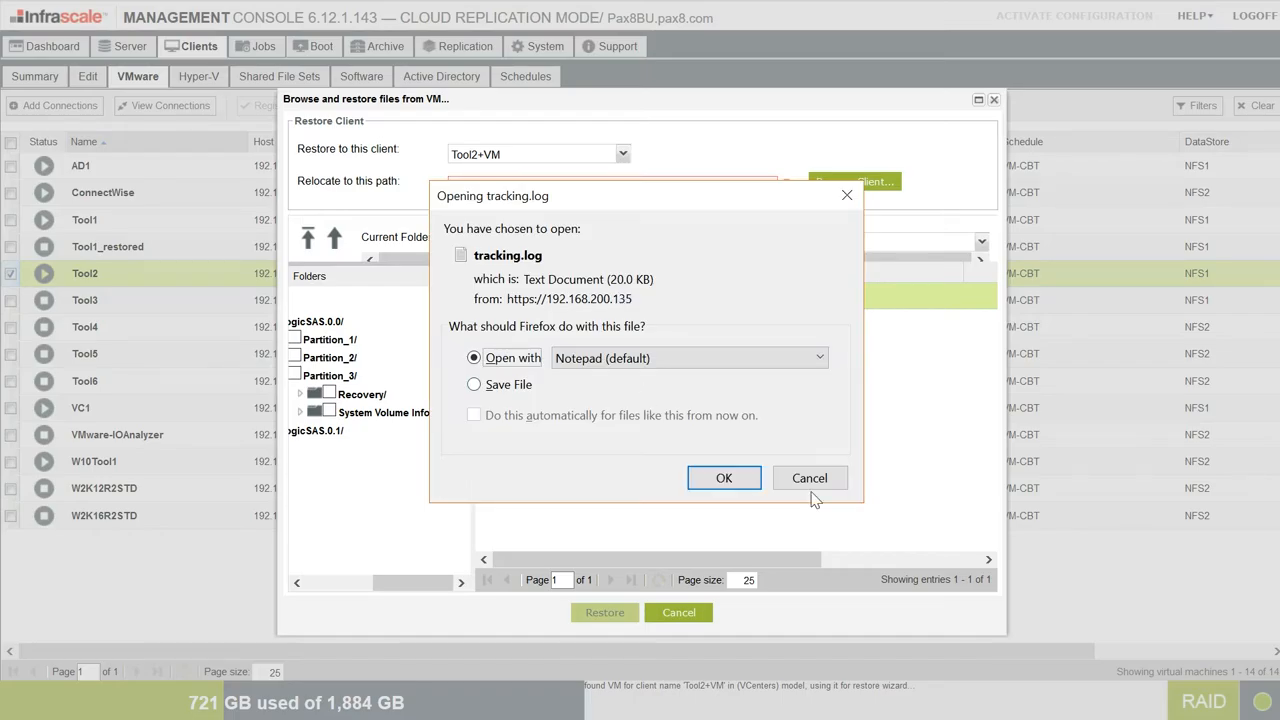
click(813, 479)
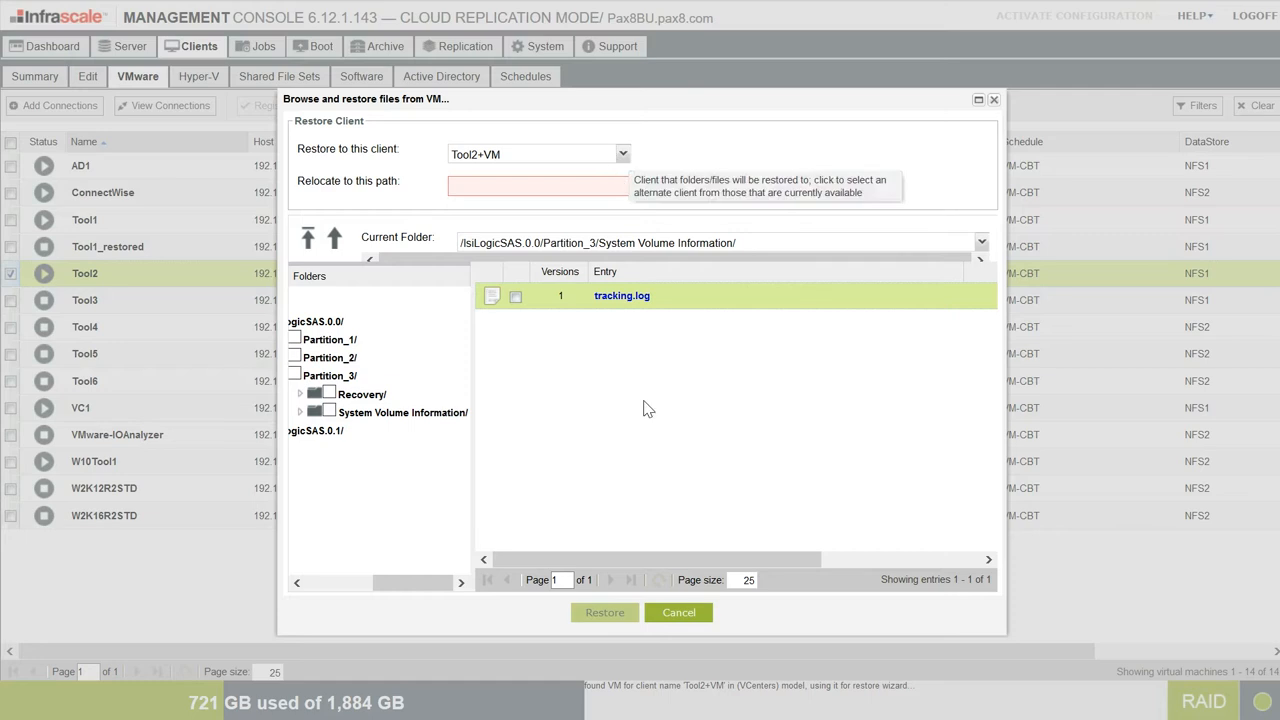
click(679, 613)
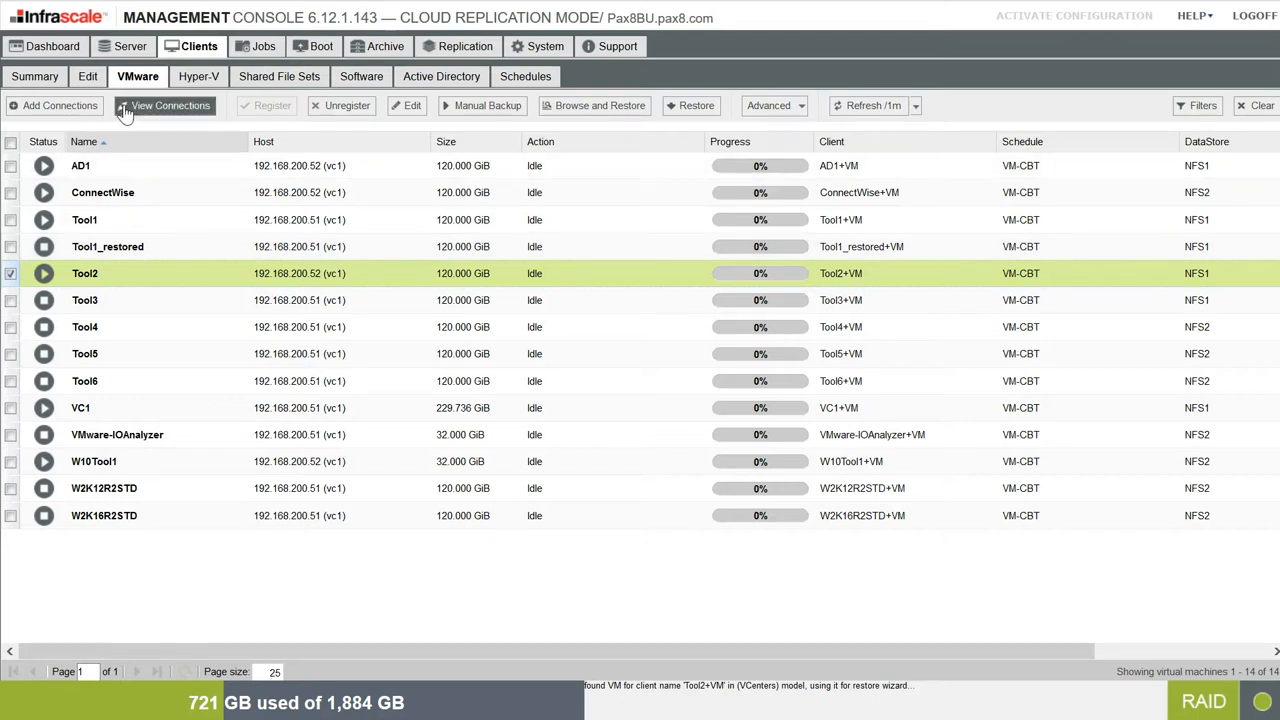
- Review the backup schedule, job retention, offsite and VMware settings of the W10Tool1+VM client
click(88, 80)
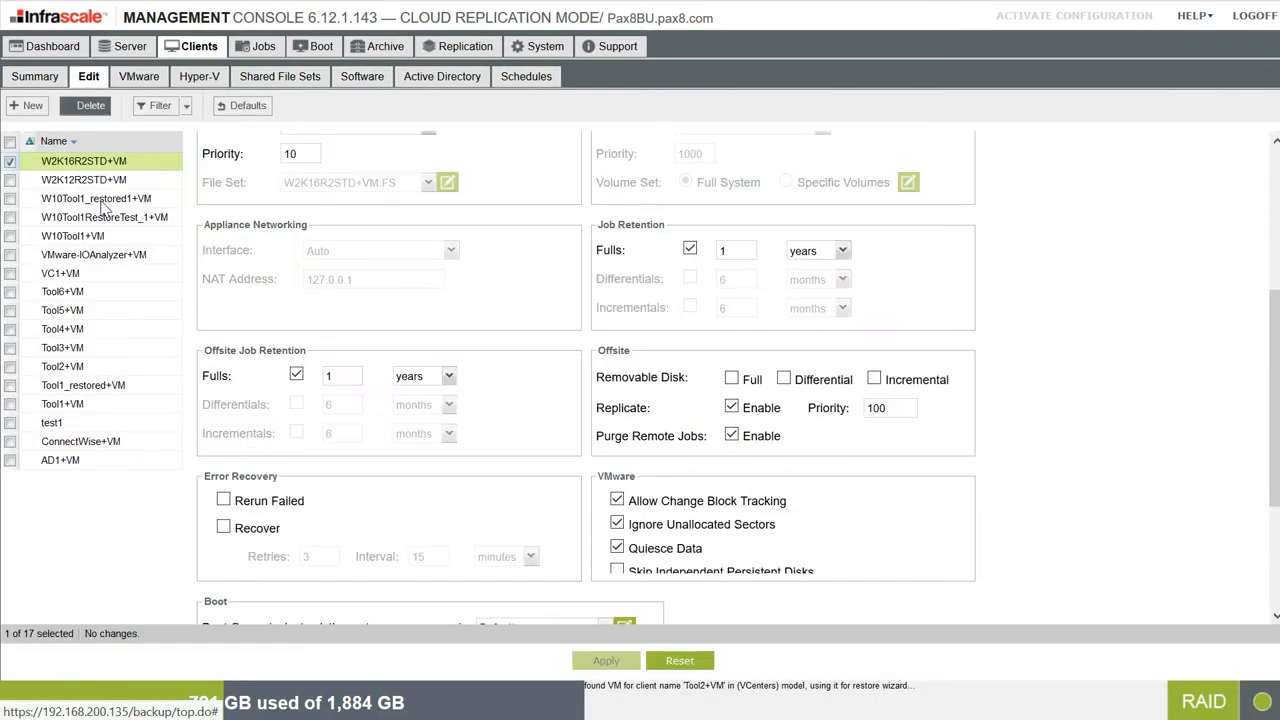
click(107, 236)
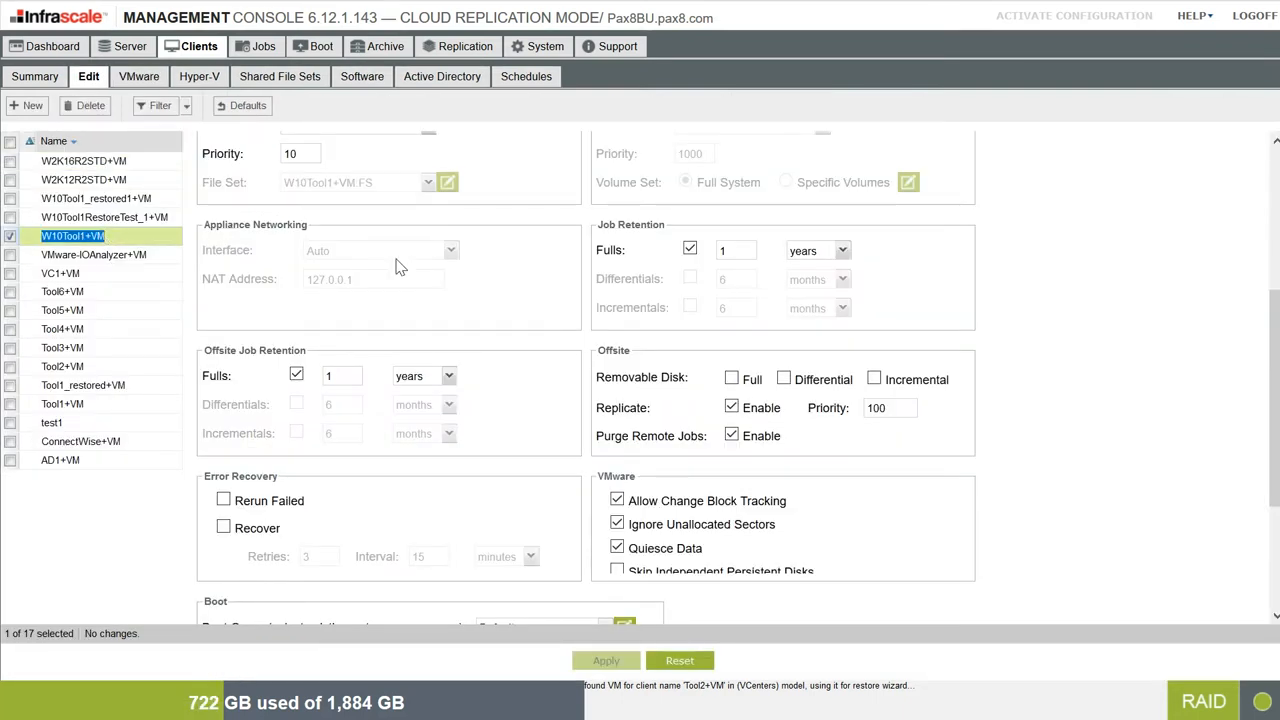
scroll(590, 318, up, 5)
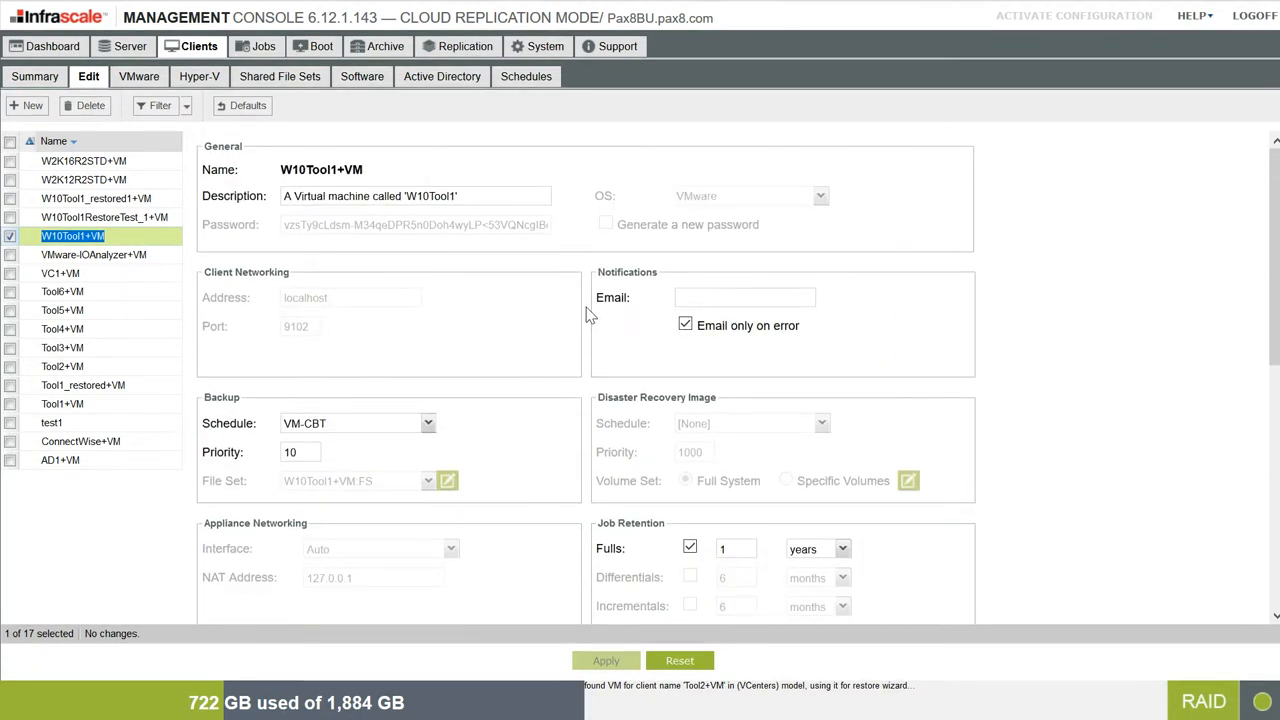
scroll(565, 368, down, 3)
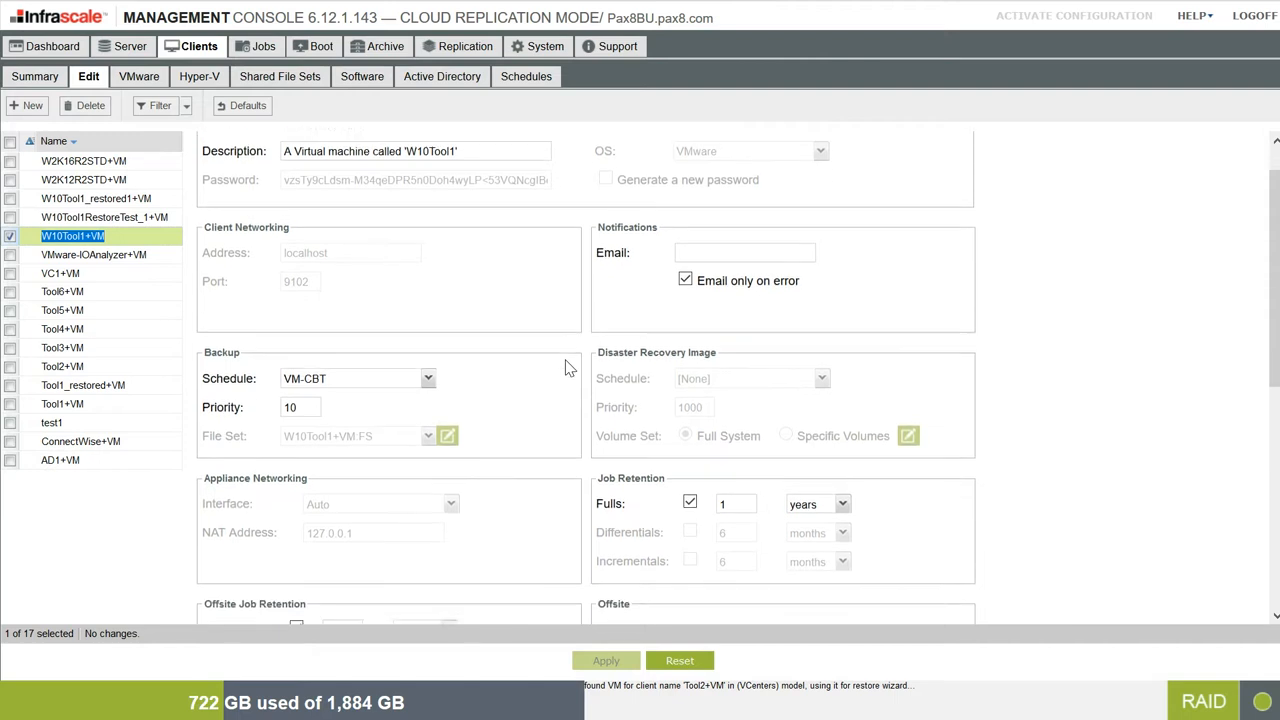
scroll(565, 368, down, 1)
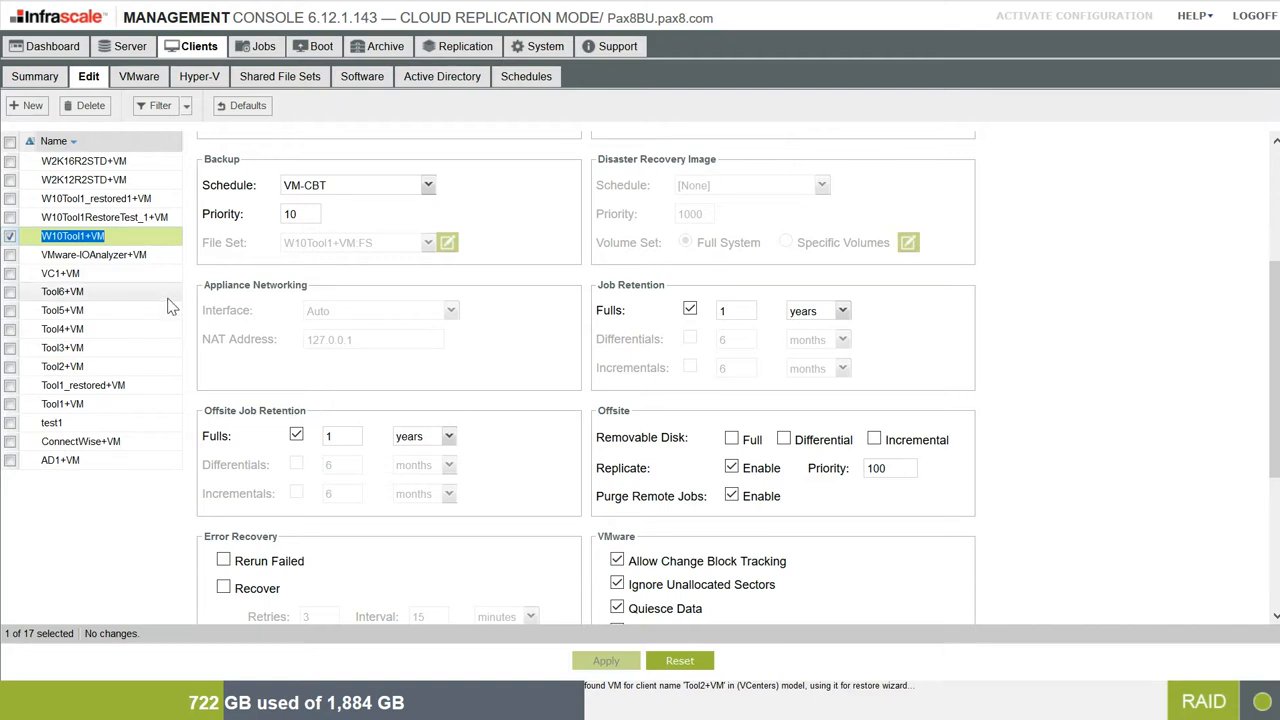
- Review the backup, retention, offsite, error recovery, VMware and boot settings of the Tool6+VM client
click(127, 291)
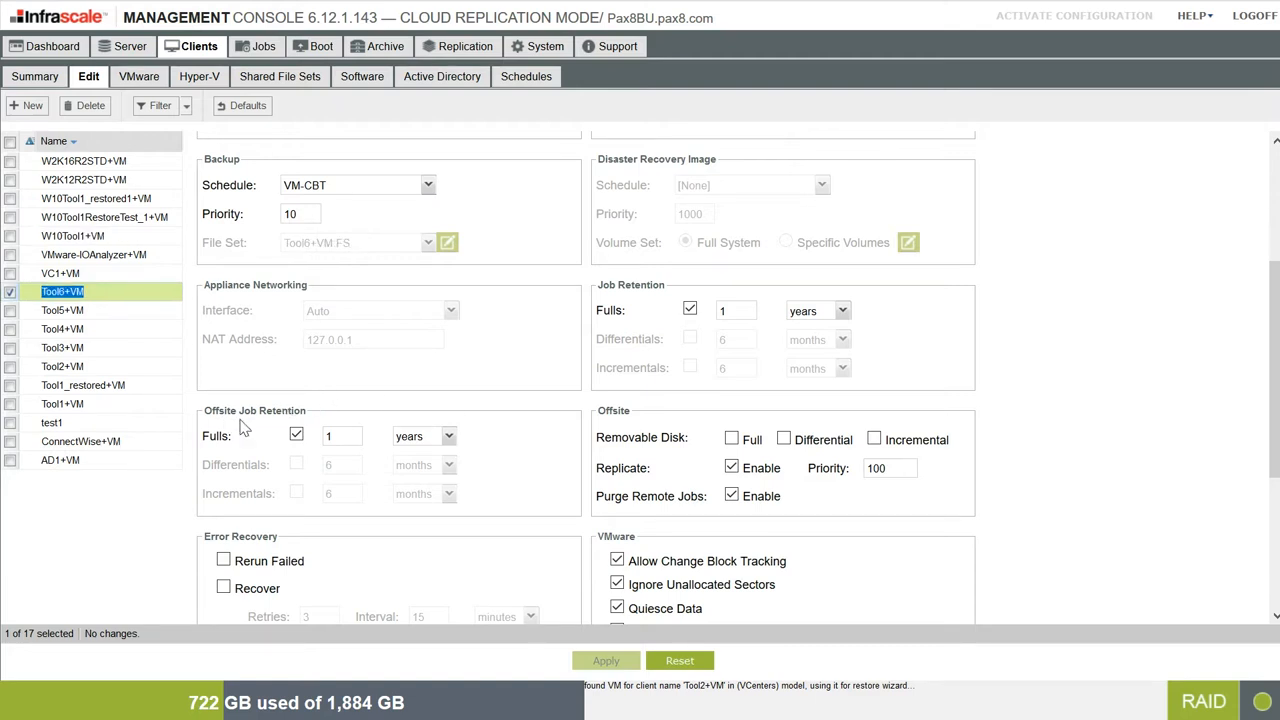
scroll(492, 428, down, 3)
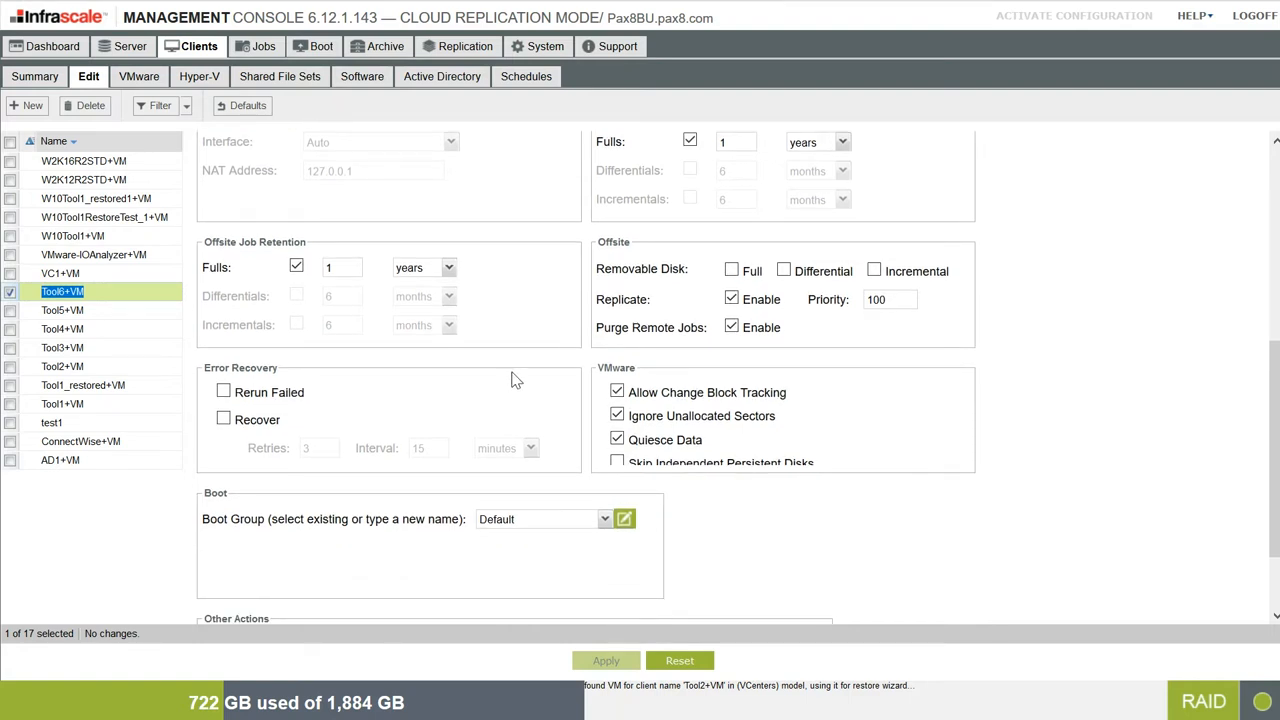
scroll(515, 379, up, 4)
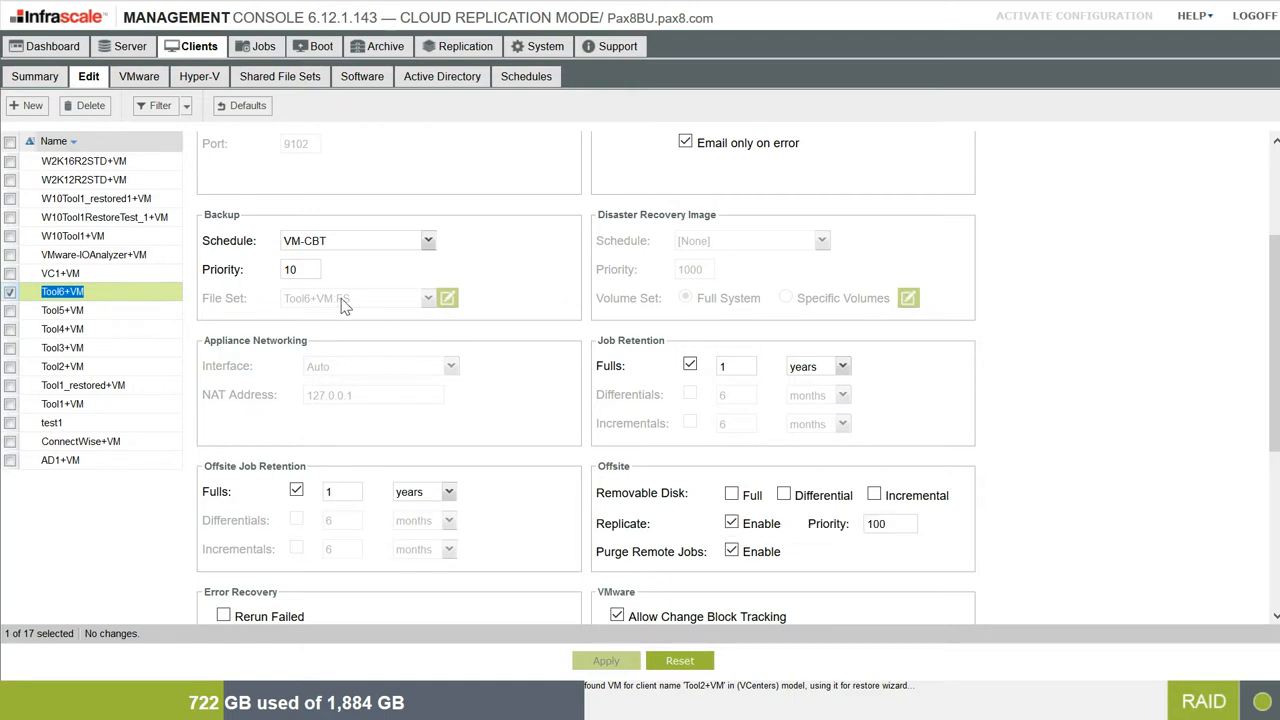
- Show the actions available for W10Tool1+VM's backup job 1,973 in the job history, and view the server's scheduled jobs
click(257, 50)
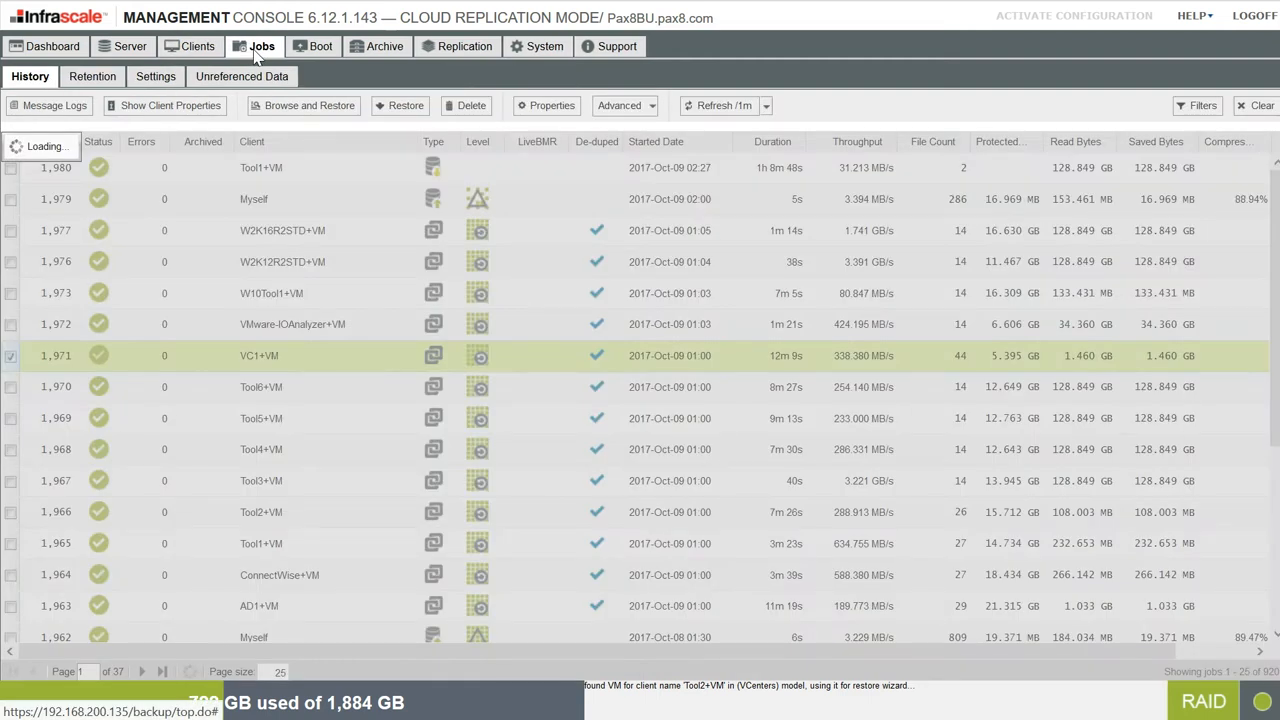
right_click(215, 298)
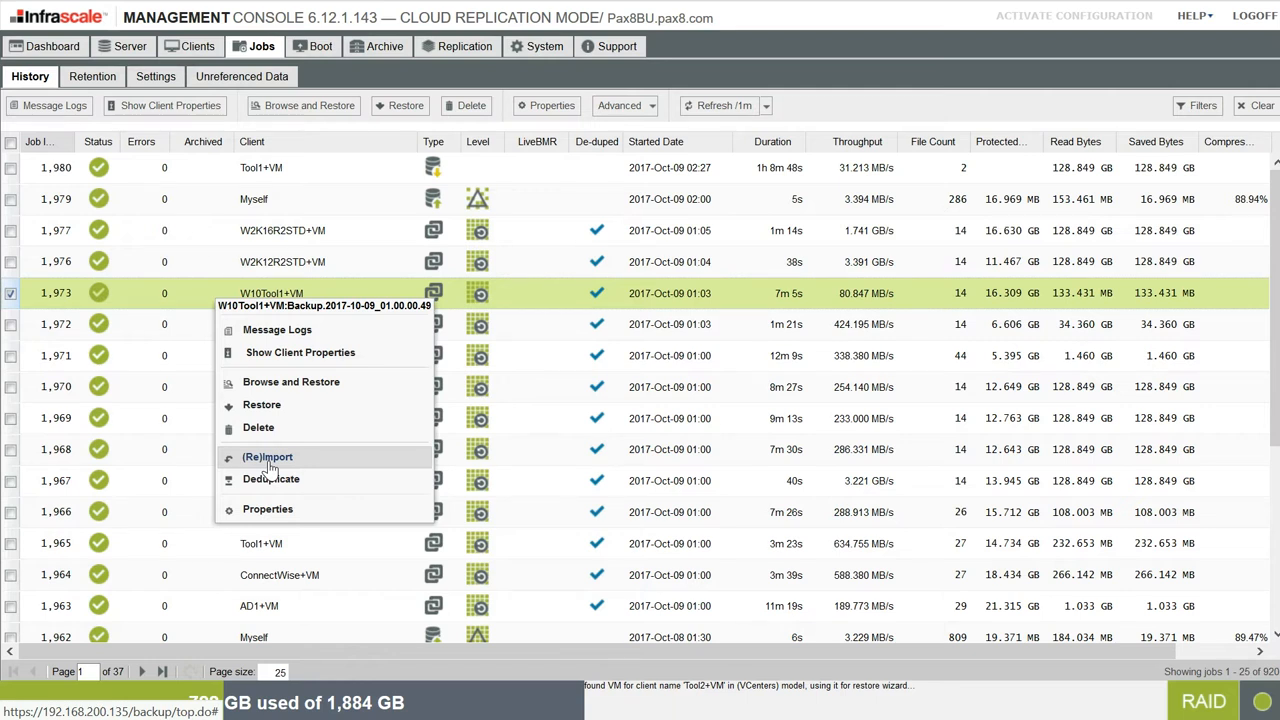
click(127, 55)
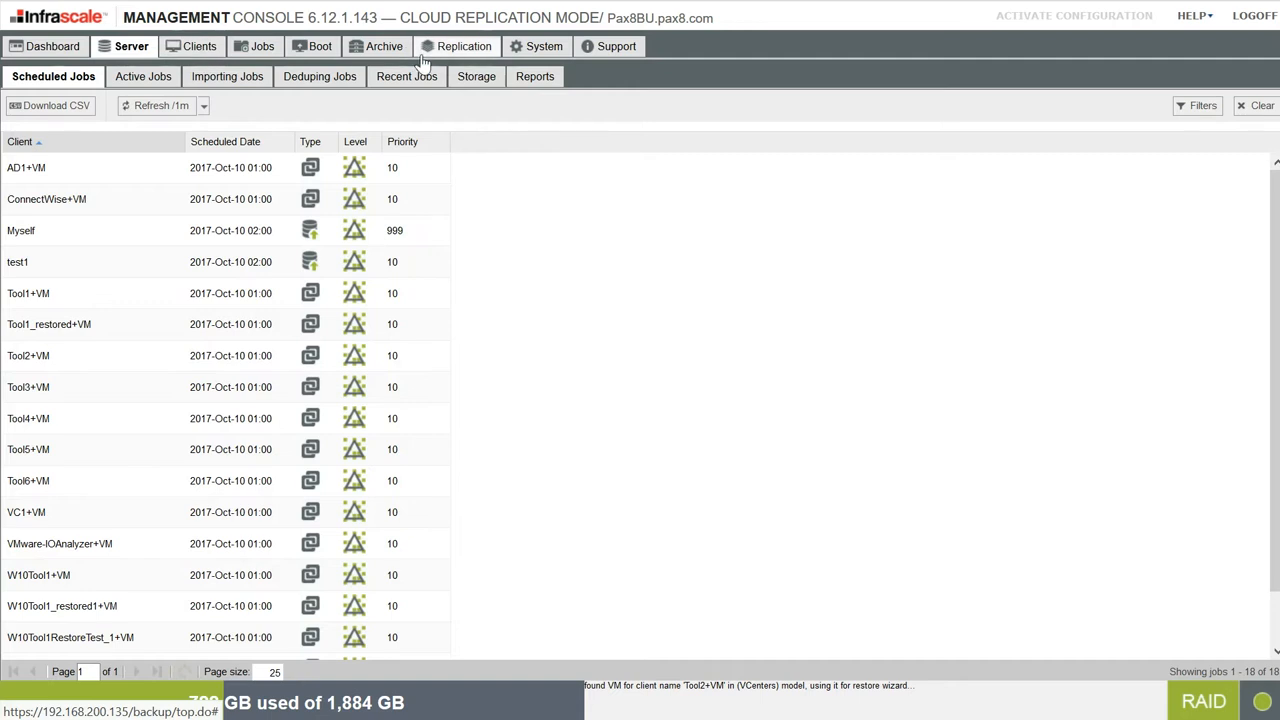
- Review the replication mode and bandwidth options, the list of replicated jobs, and the replication status
click(455, 55)
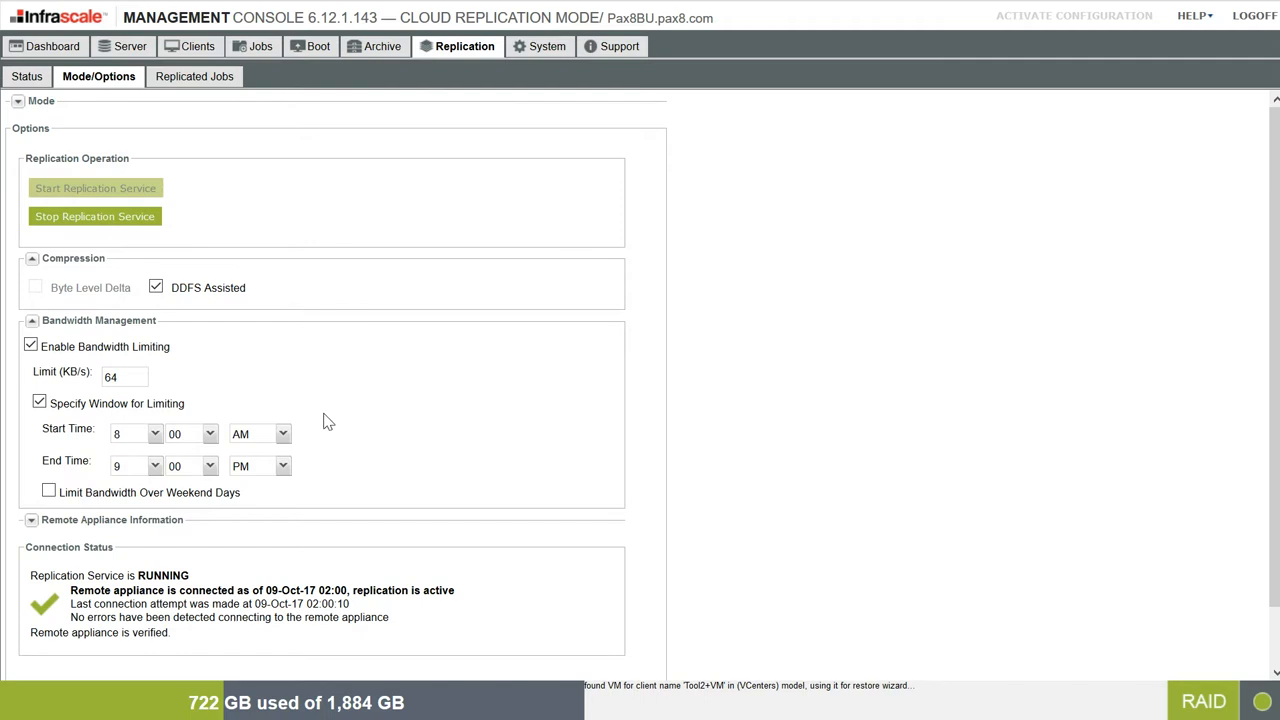
click(192, 80)
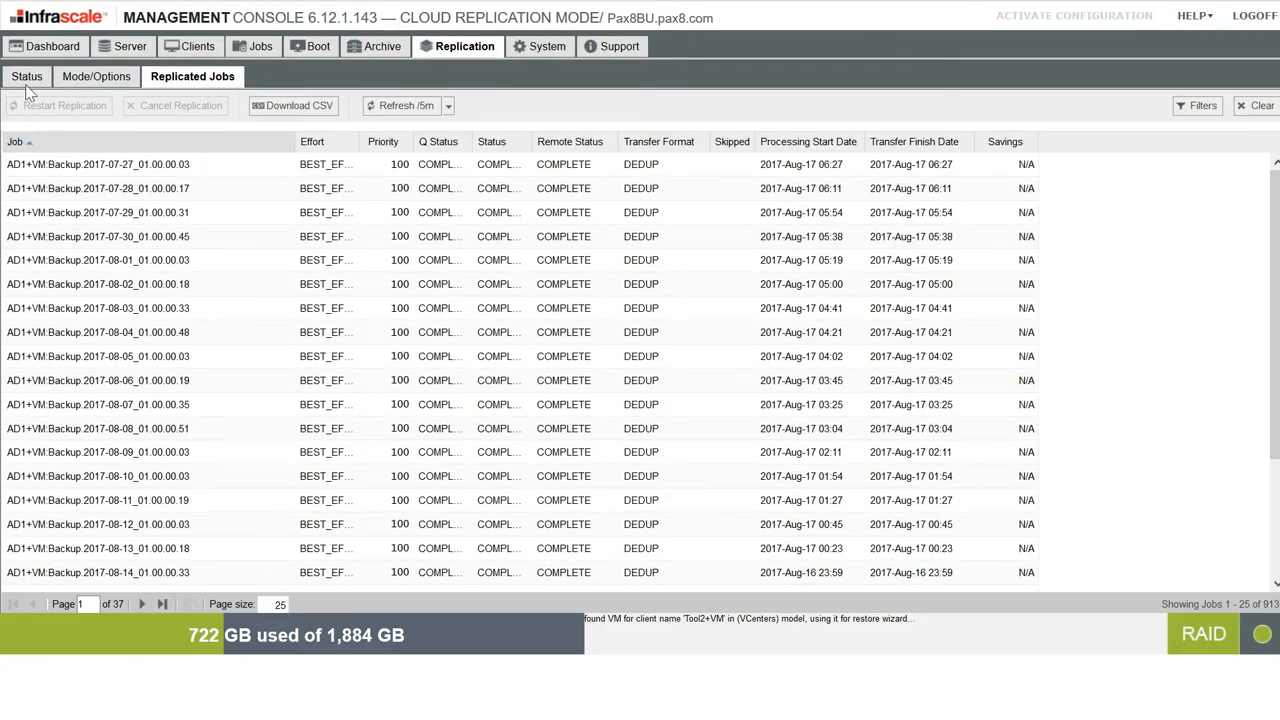
click(27, 79)
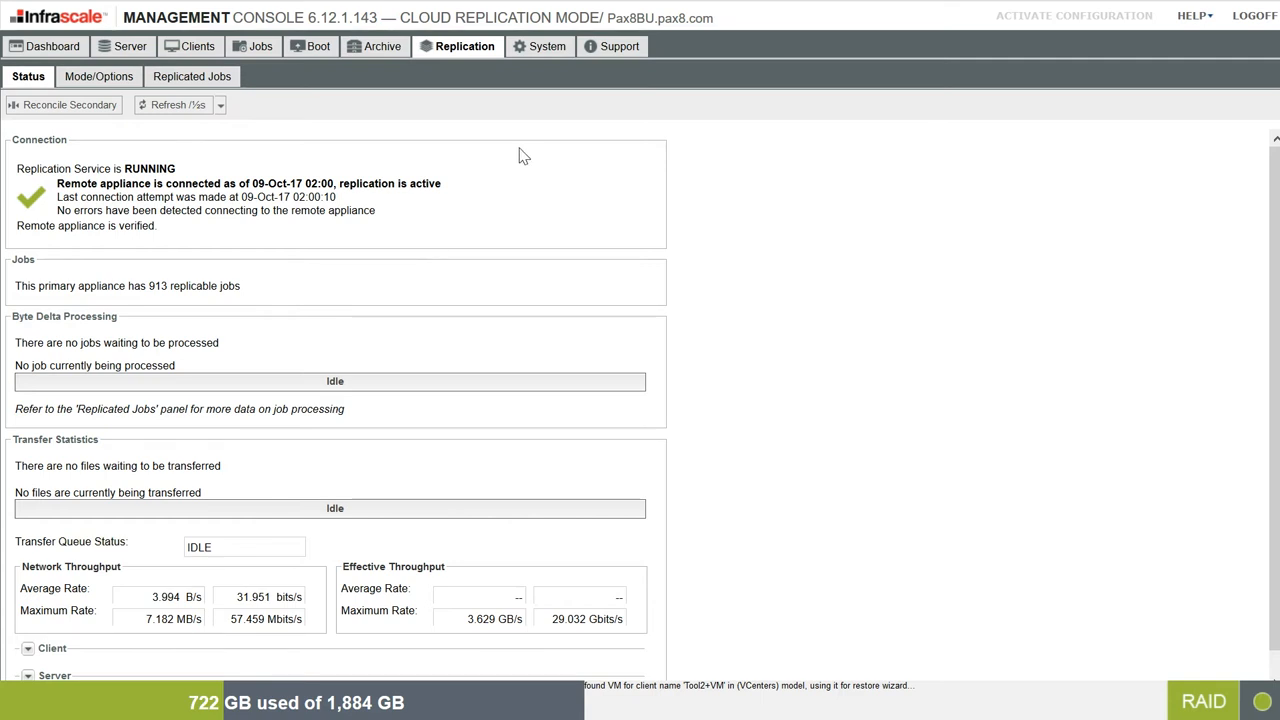
- Review the appliance's monitoring settings for system alerts, SNMP, email and disk thresholds
click(549, 52)
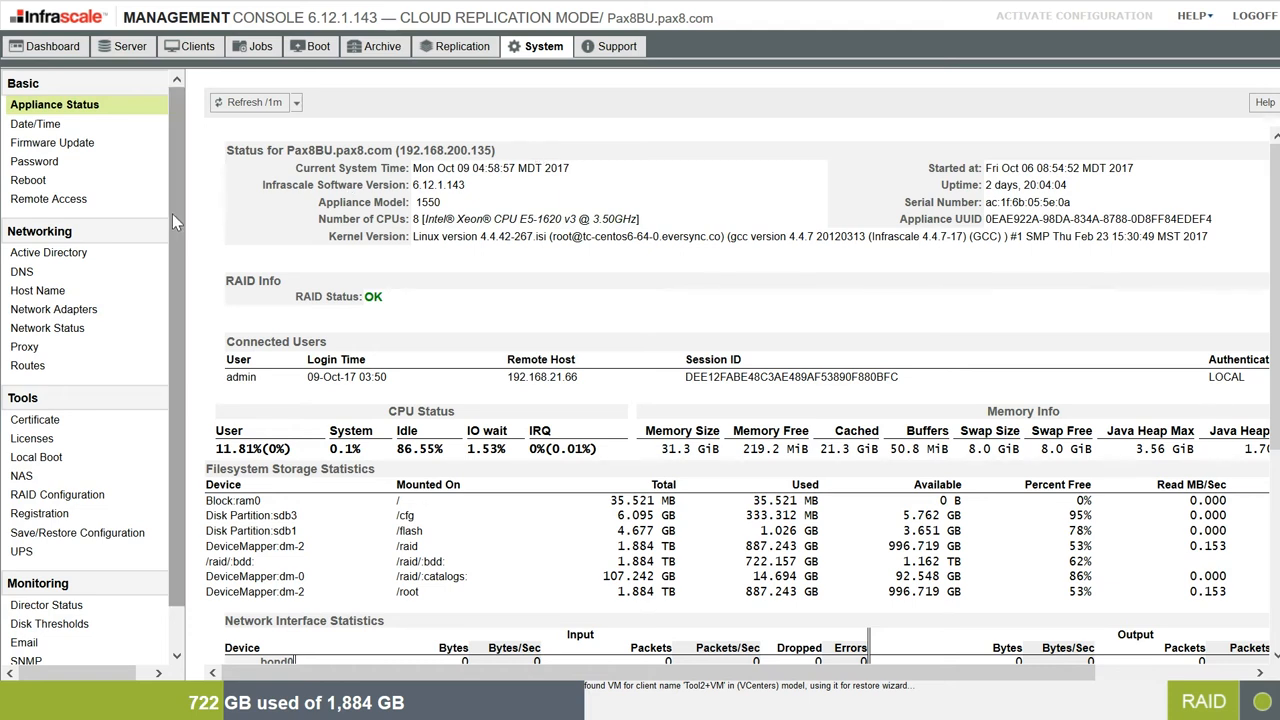
scroll(176, 207, down, 2)
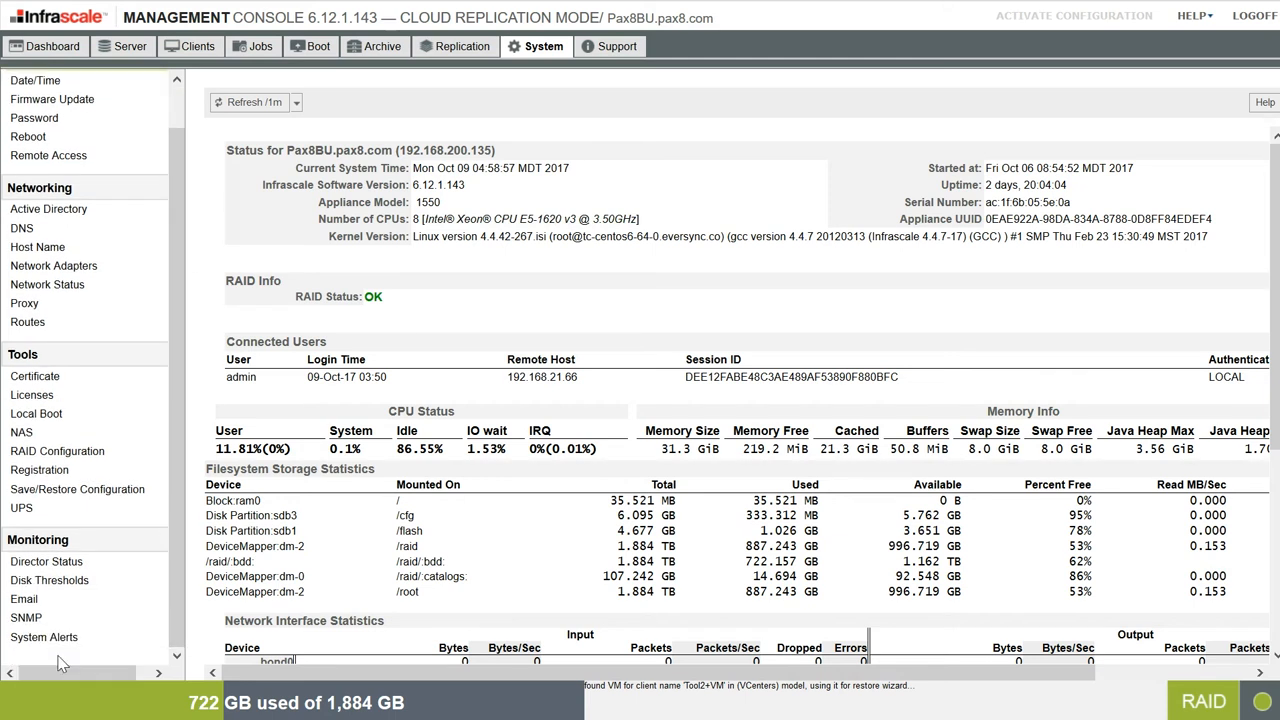
click(75, 643)
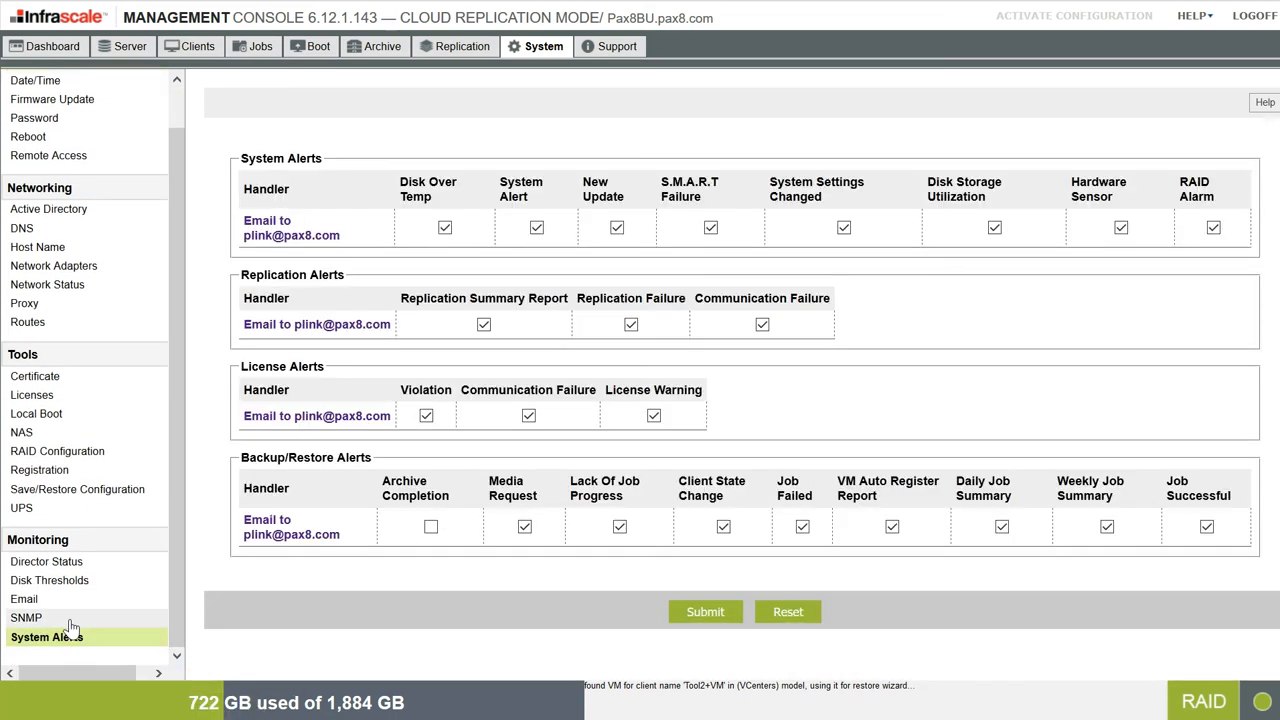
click(68, 620)
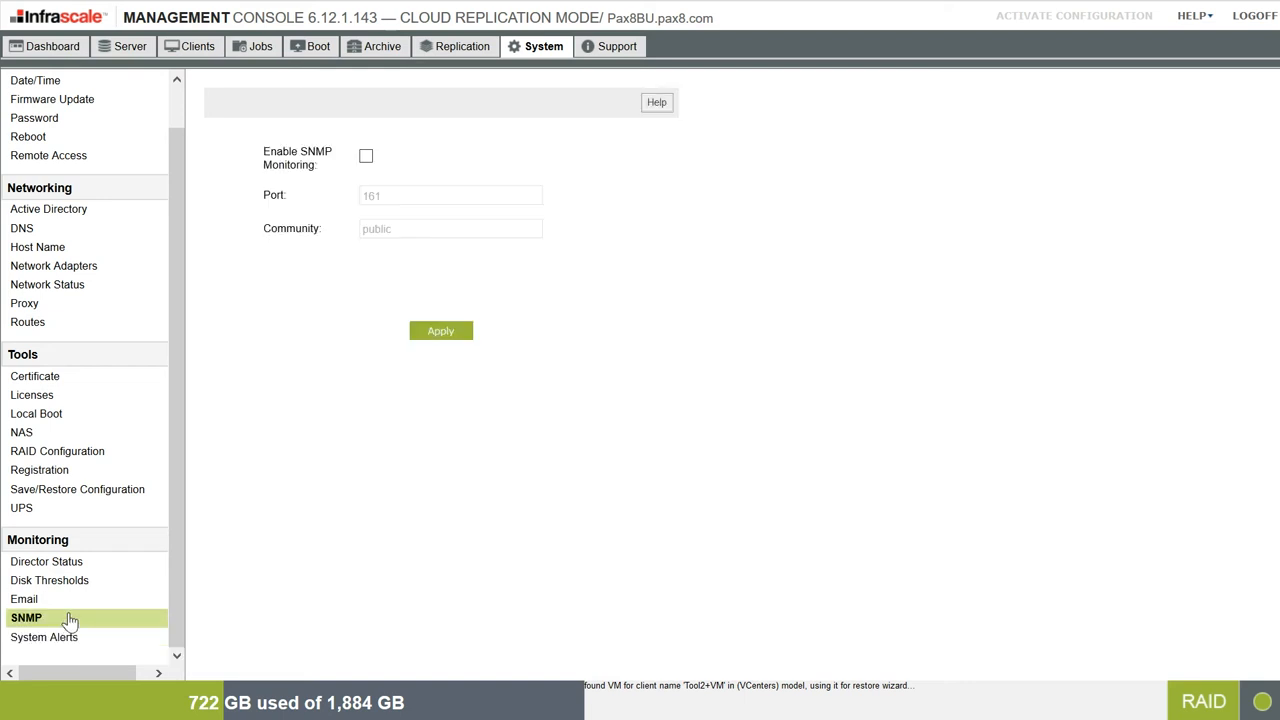
click(66, 604)
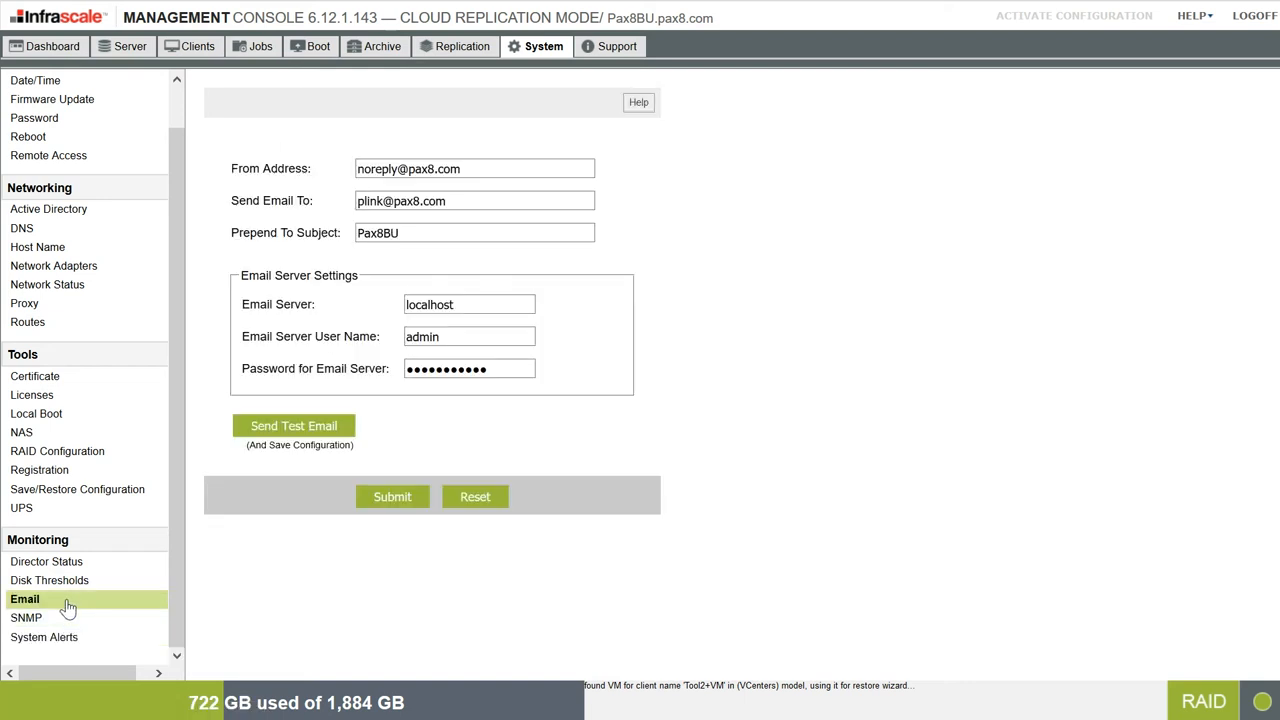
click(52, 582)
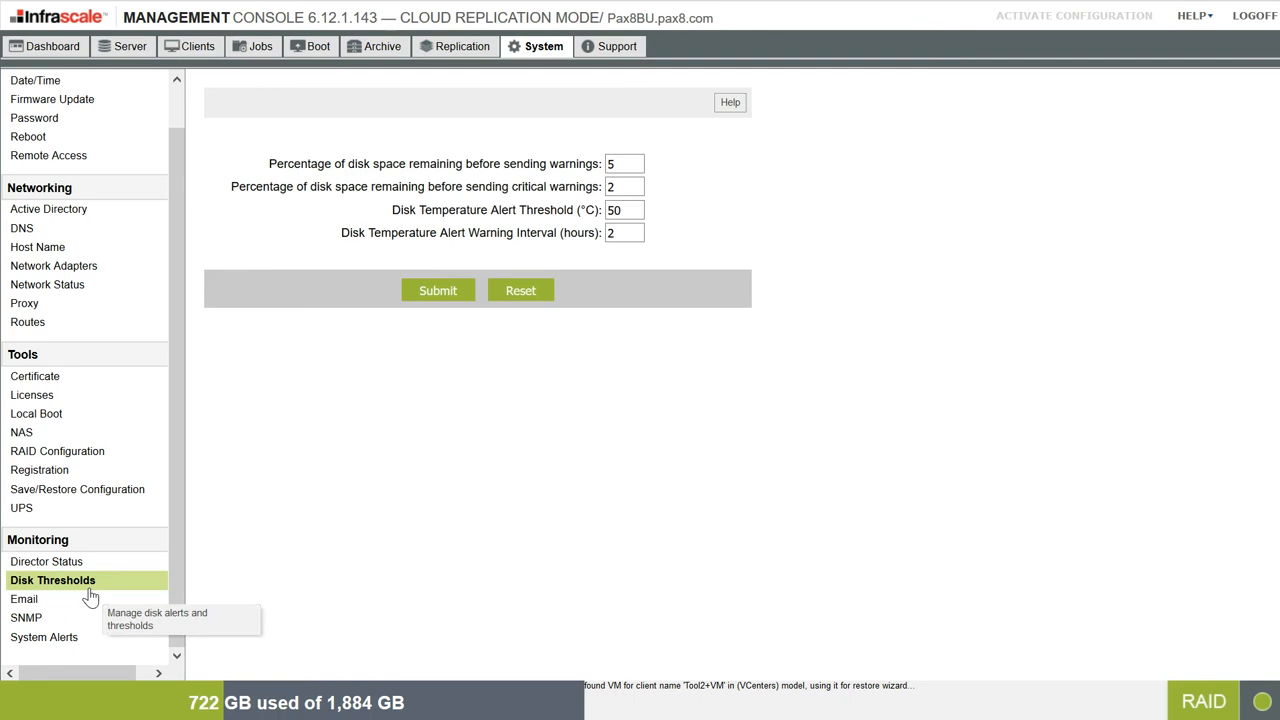
- View the Active Directory domain information, and highlight the Appliance UUID in the appliance status
click(83, 218)
scroll(100, 216, up, 1)
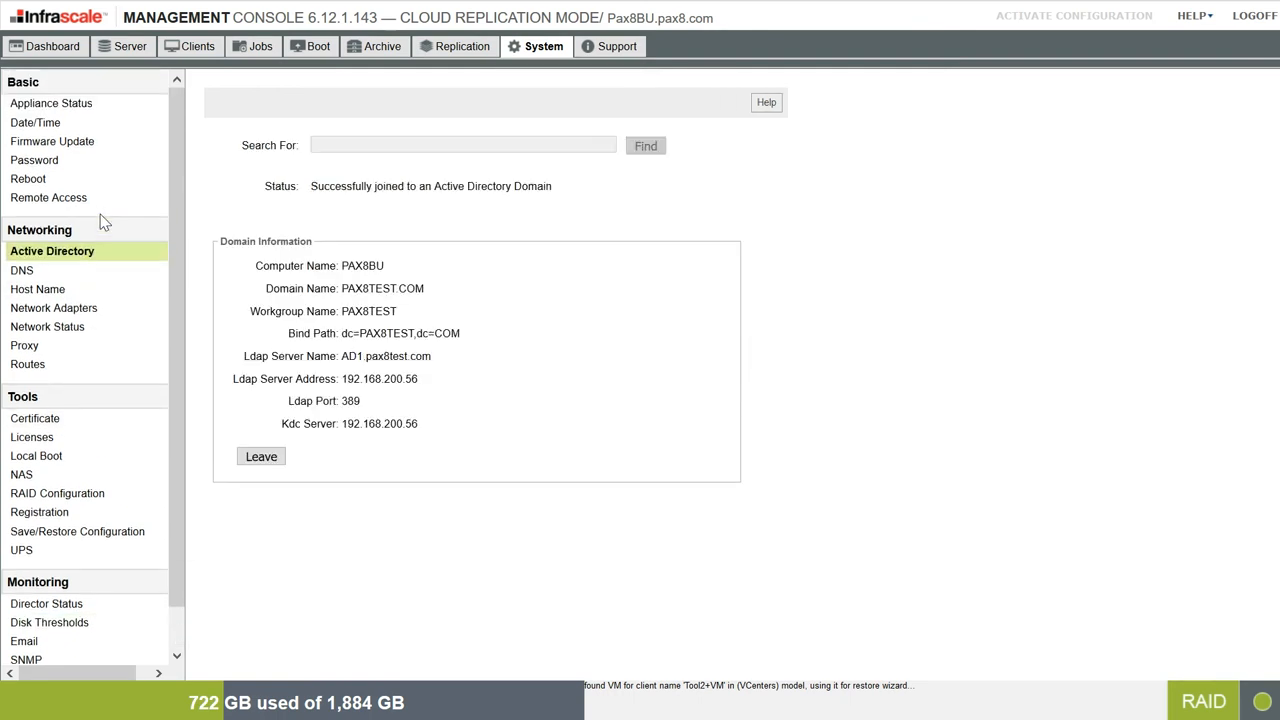
click(92, 107)
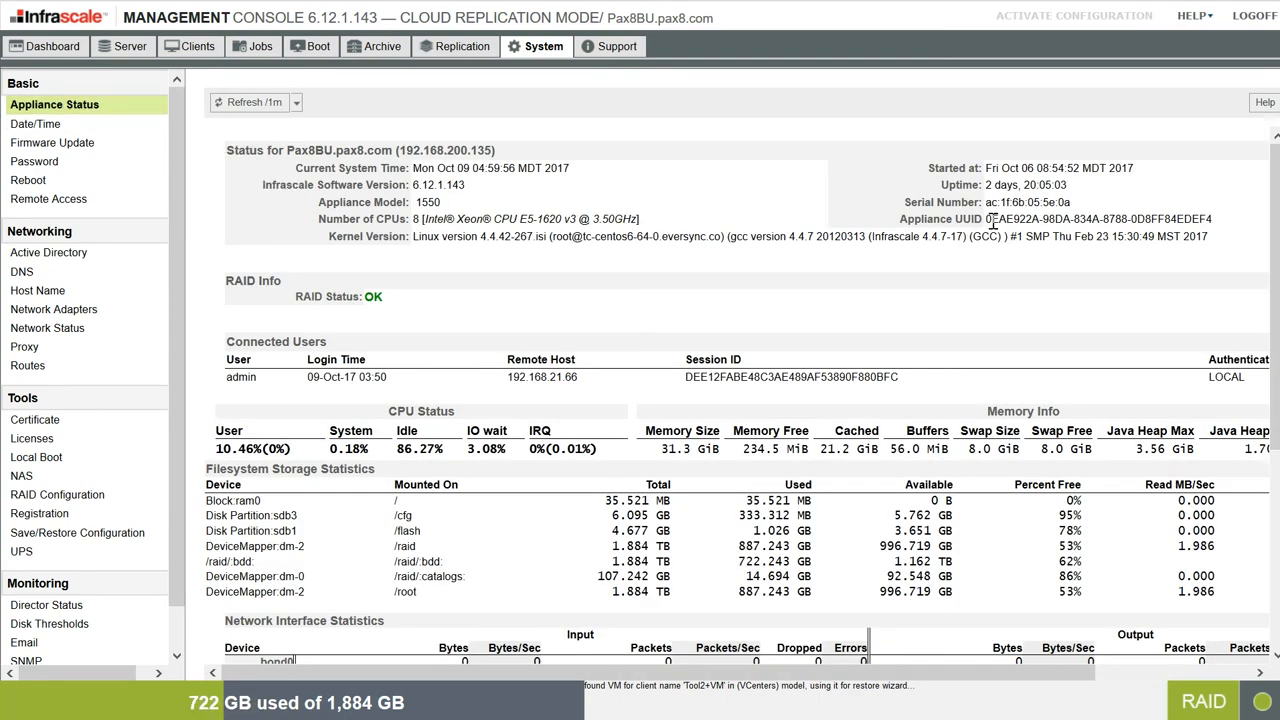
drag(985, 219, 1198, 220)
click(785, 208)
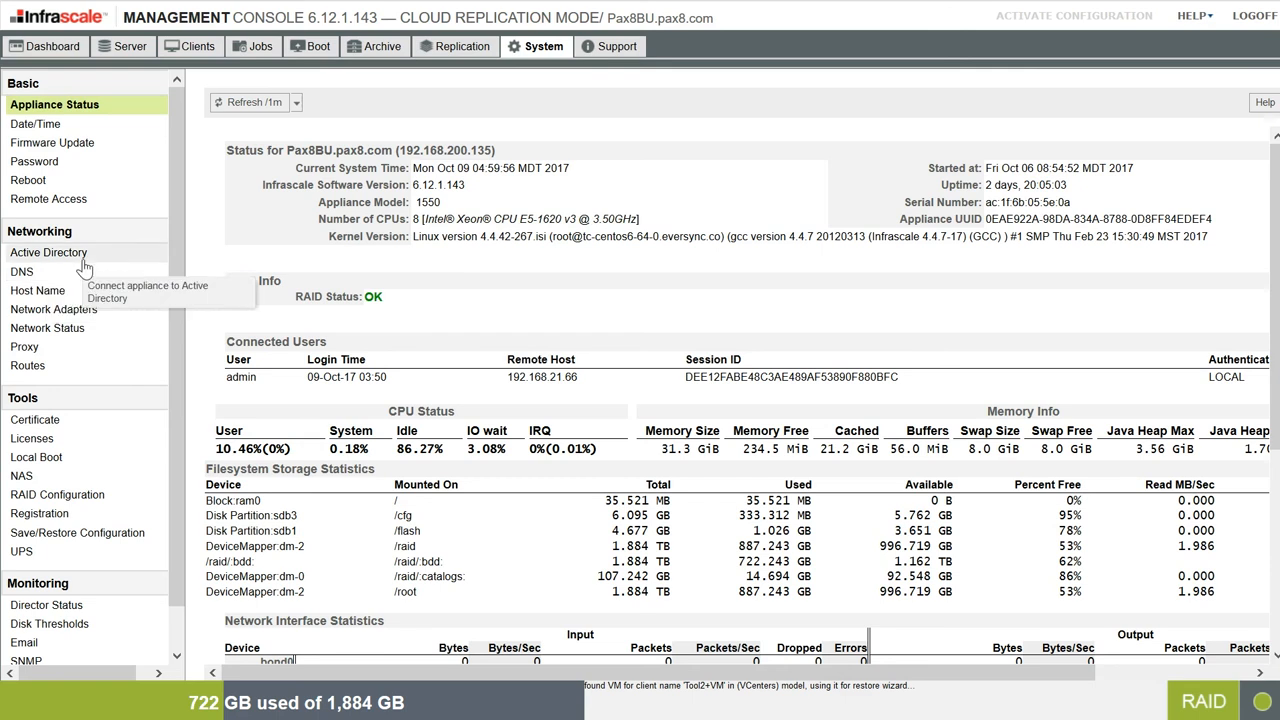
- View the support portal and point out its Bare Metal and Clients software downloads
click(612, 46)
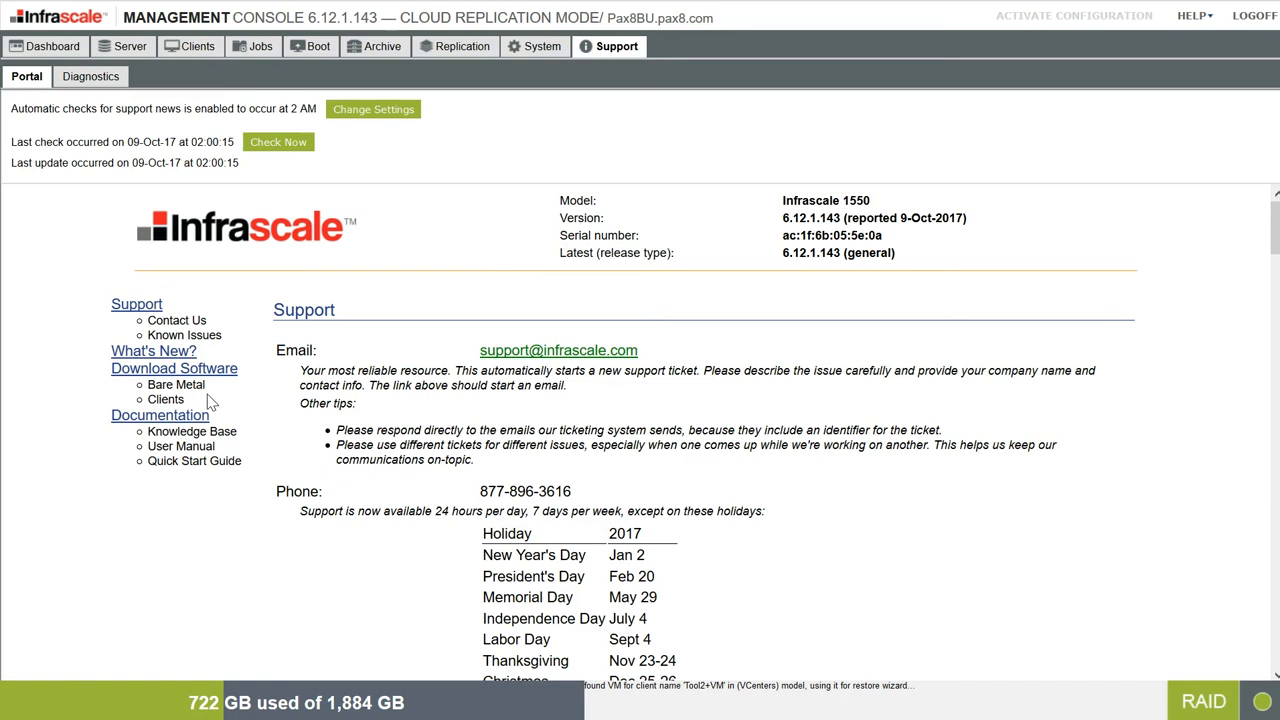
drag(204, 384, 296, 404)
click(296, 404)
- Review the dashboard's job statistics, daily change, replication and stored data widgets
click(50, 50)
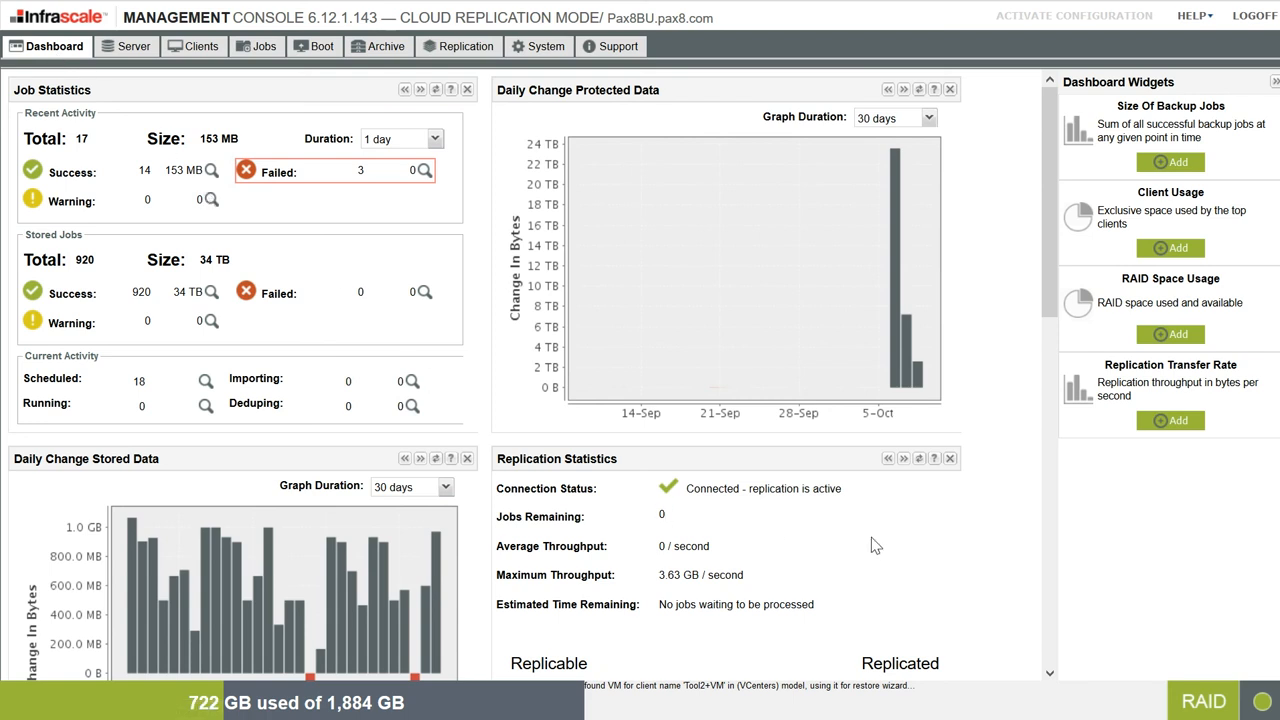
scroll(871, 538, down, 5)
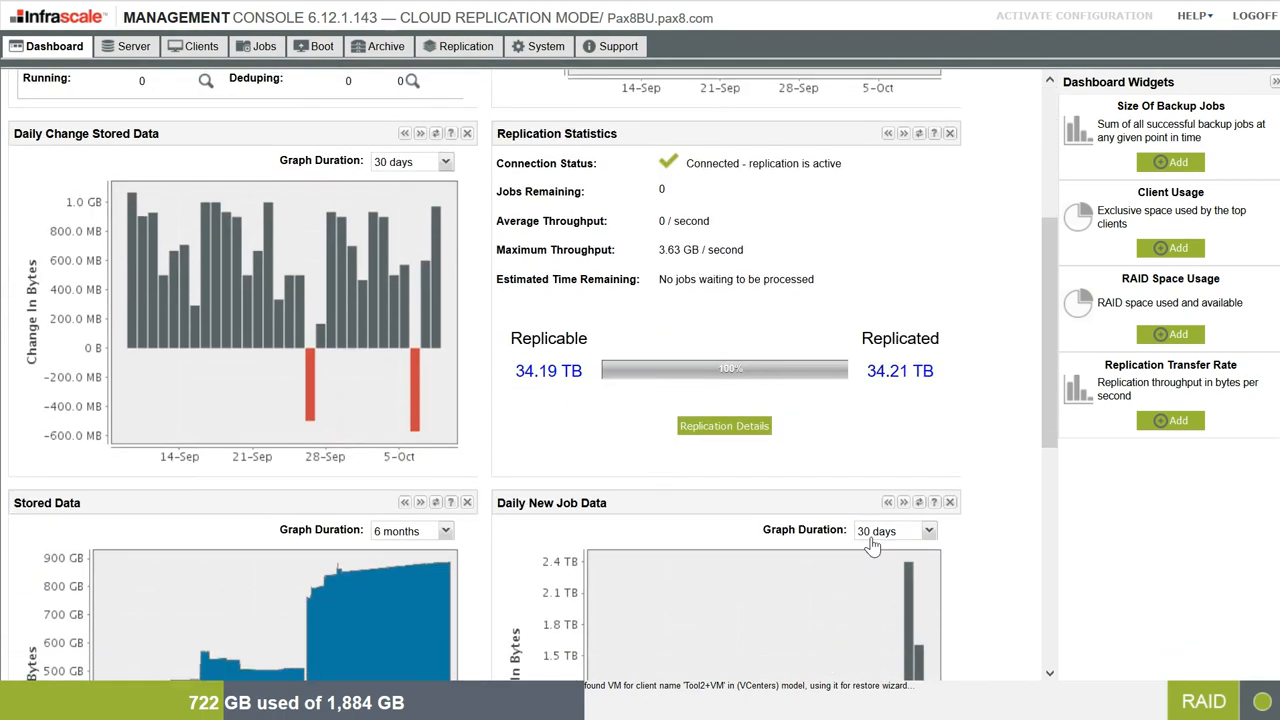
scroll(871, 545, down, 2)
scroll(871, 545, up, 7)
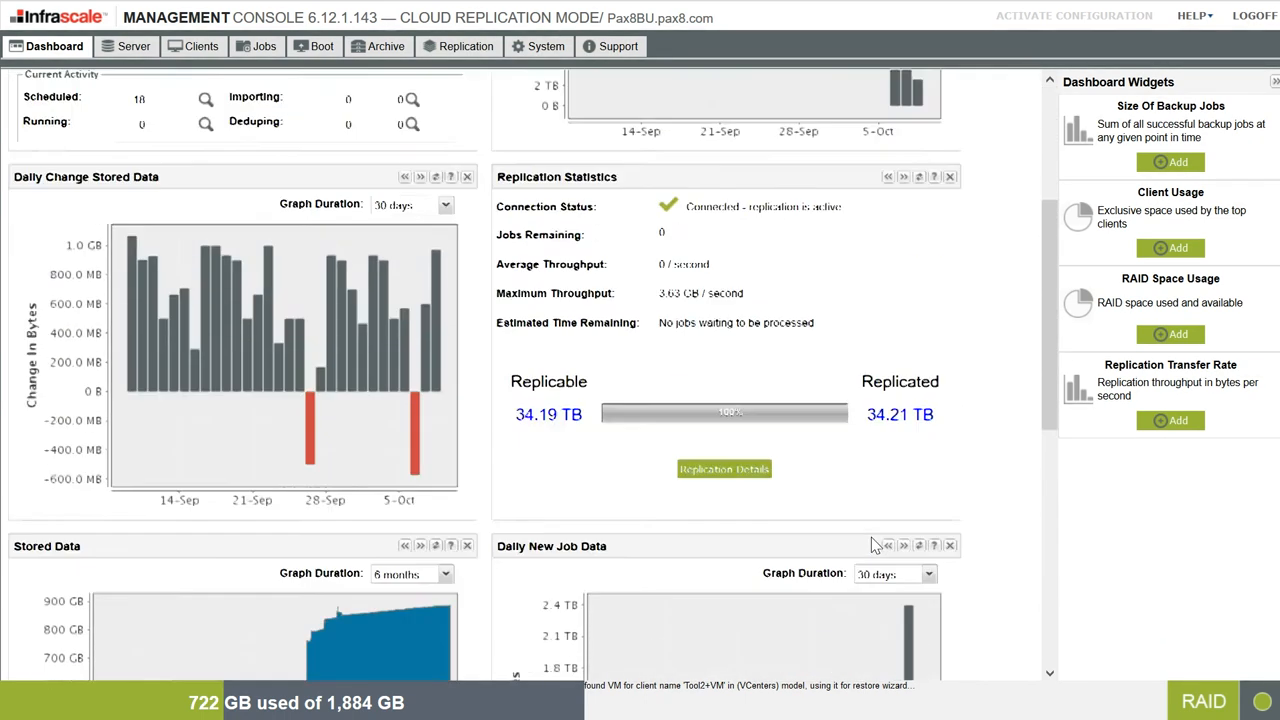